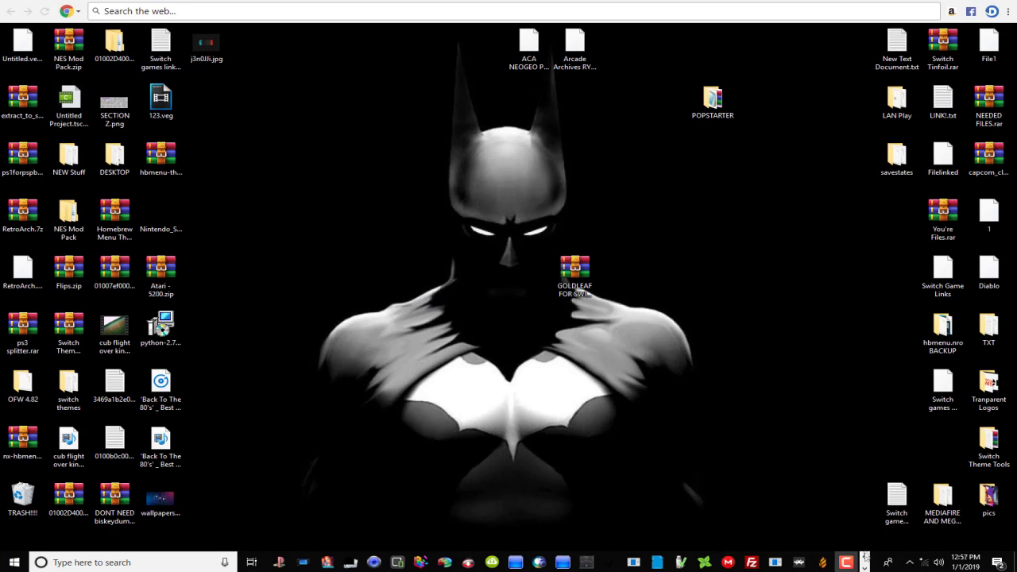
# Open the Edge browser and look through the ModzvilleUSA! YouTube channel's uploads, playlists and modding sections.
pyautogui.click(865, 565)
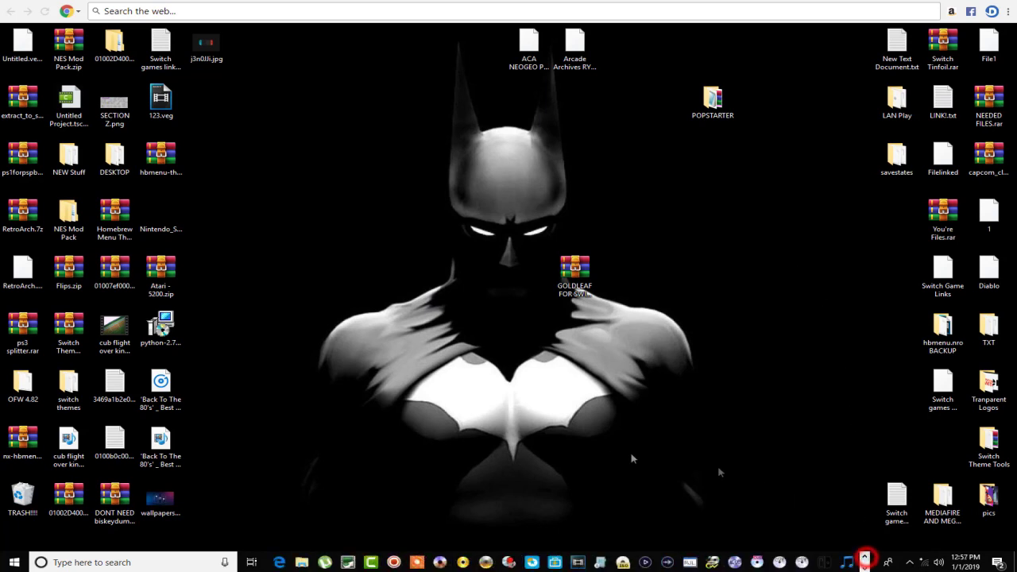
pyautogui.click(280, 562)
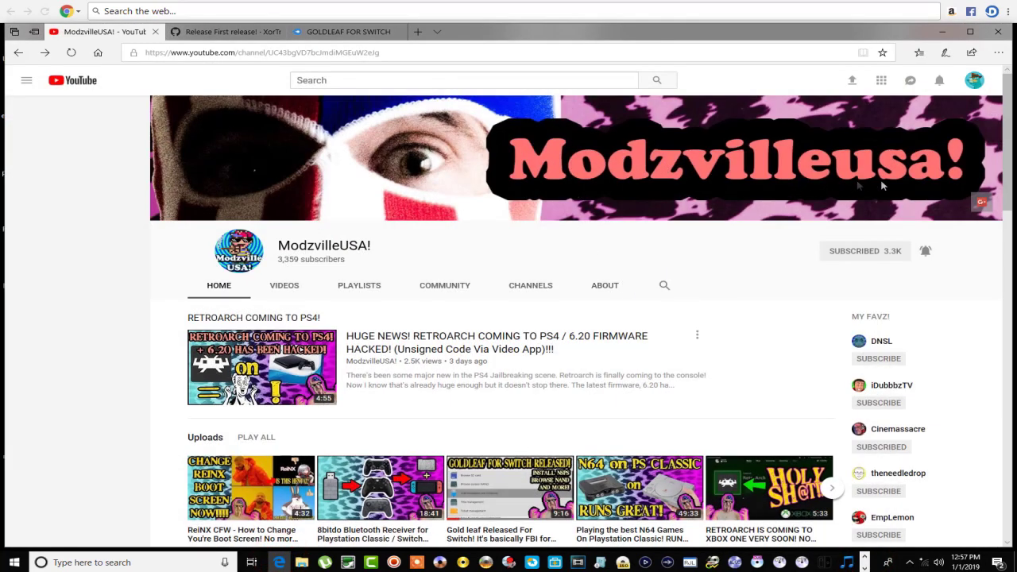
pyautogui.scroll(-4, 538, 266)
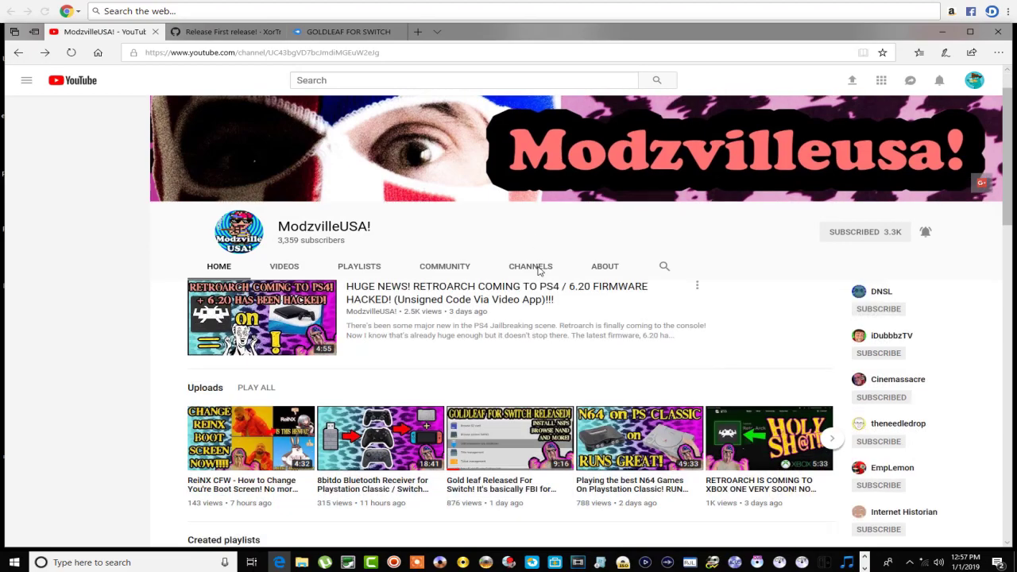
pyautogui.scroll(-3, 538, 273)
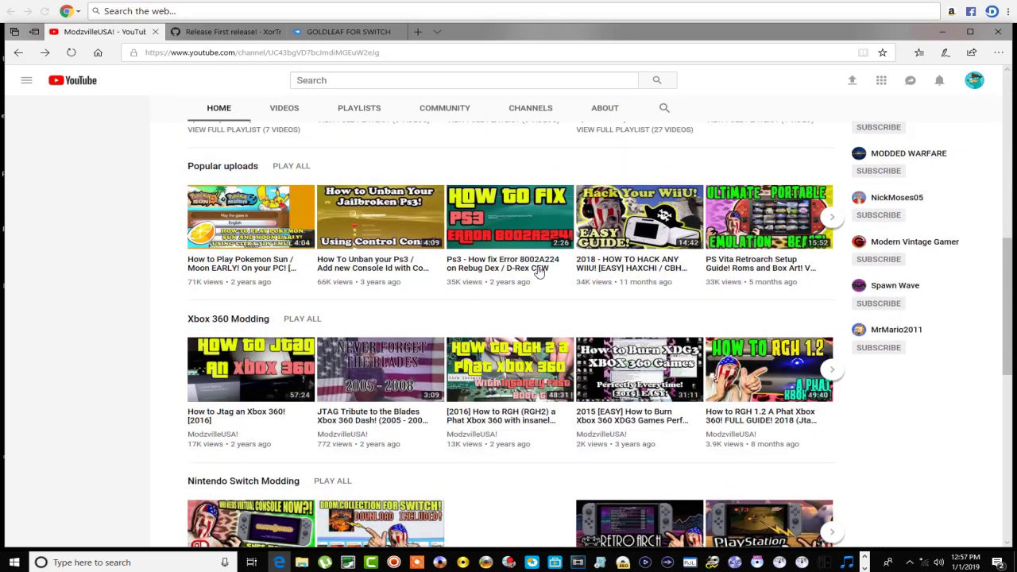
pyautogui.scroll(-2, 537, 302)
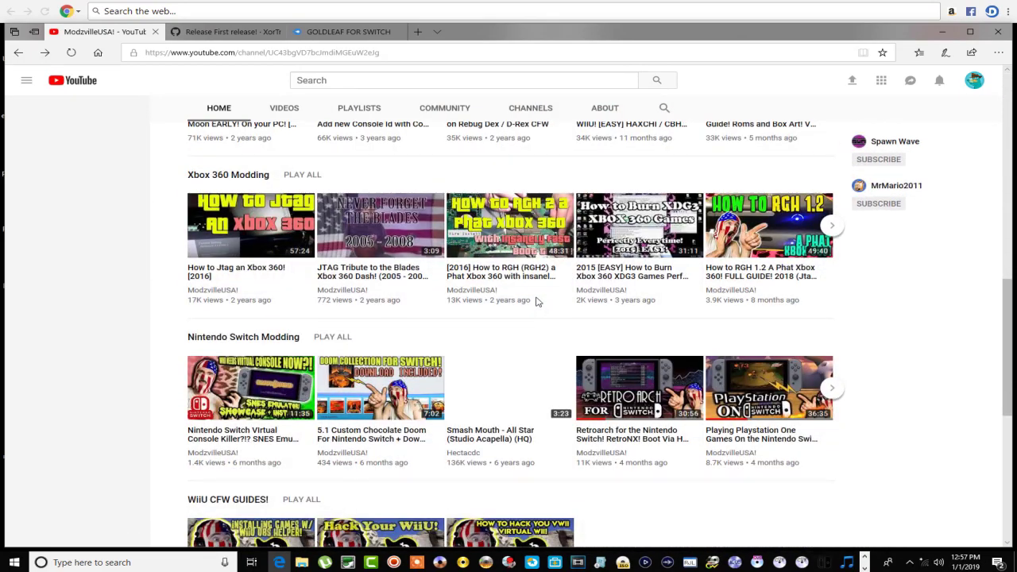
pyautogui.scroll(7, 537, 300)
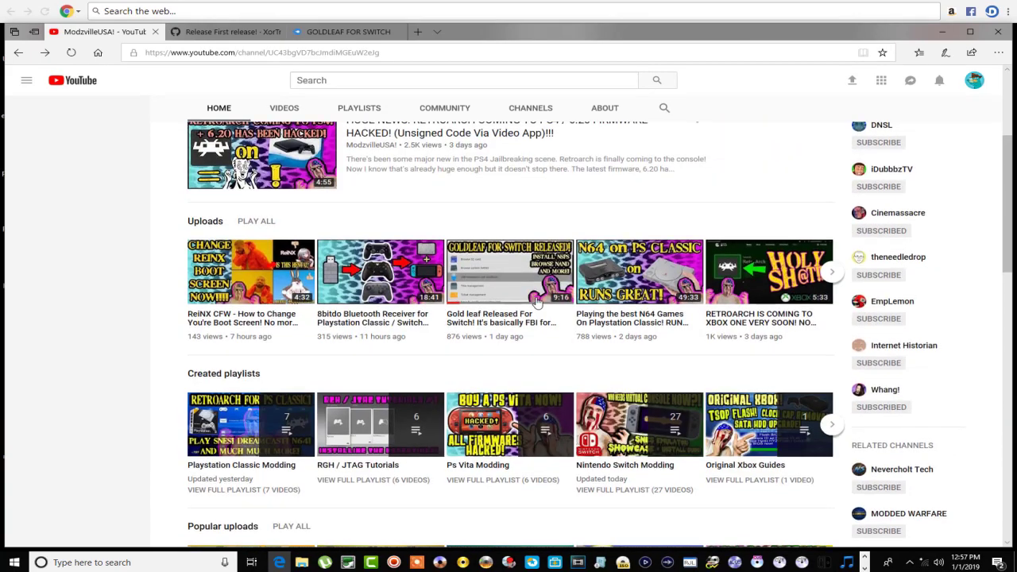
pyautogui.scroll(3, 536, 300)
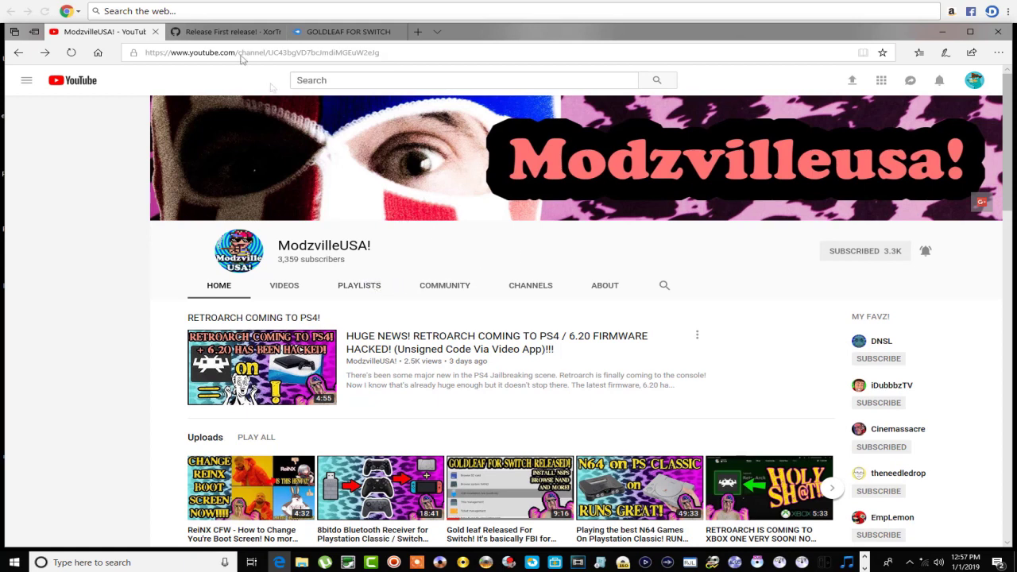
# Switch to the Goldleaf release page on GitHub and expand the Assets list of First release! to review its files.
pyautogui.moveTo(211, 35)
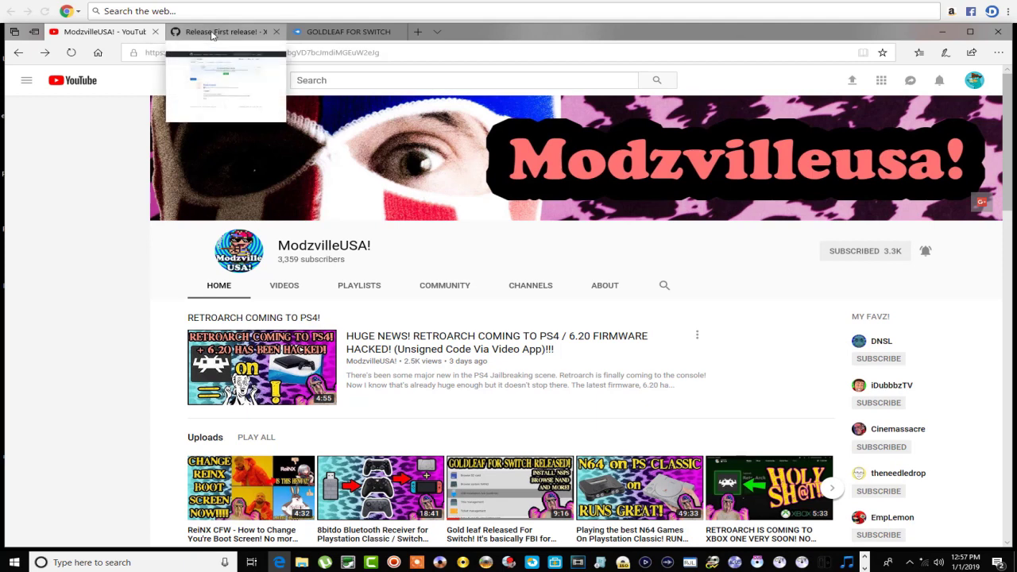
pyautogui.click(211, 33)
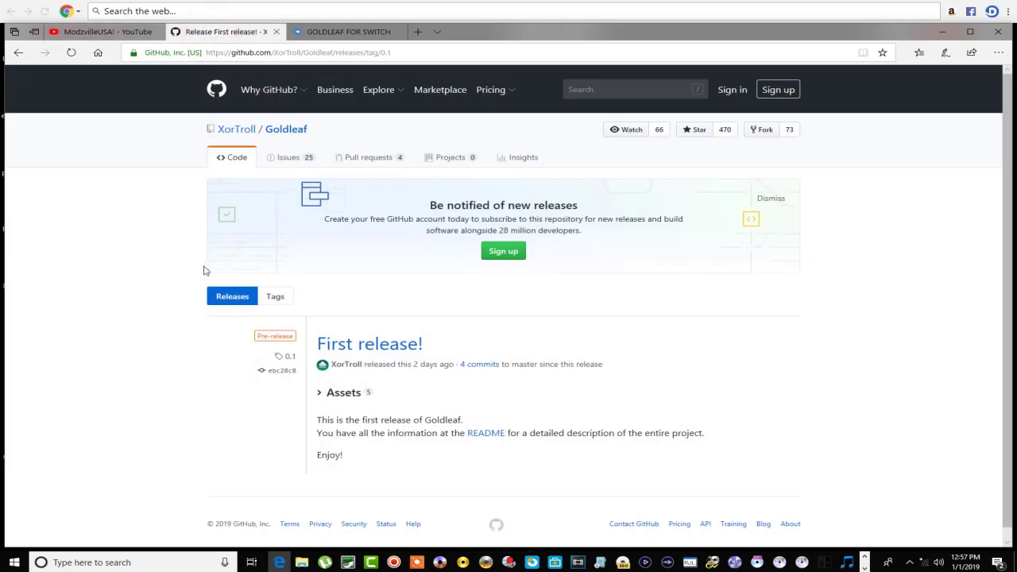
pyautogui.click(319, 394)
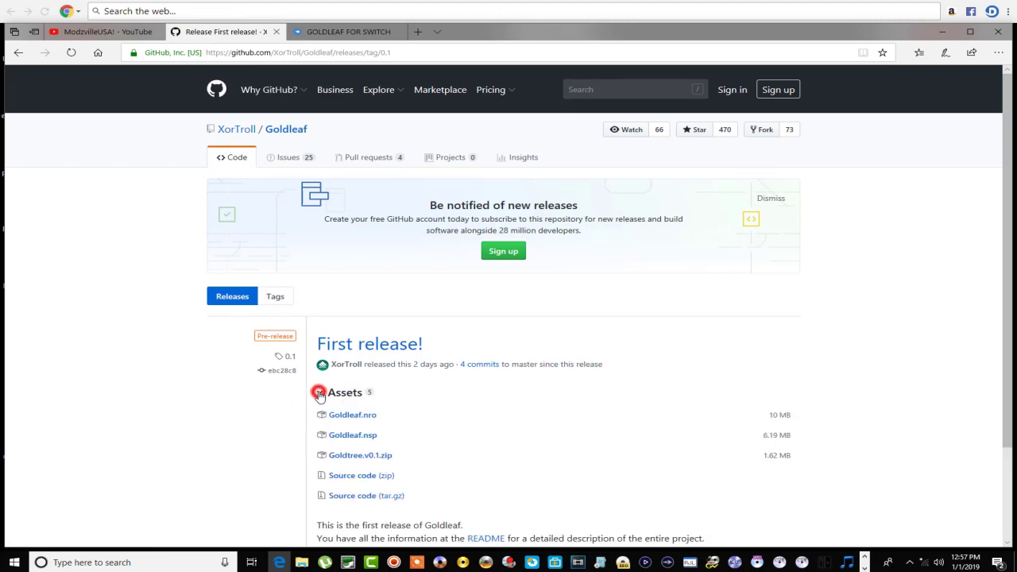
pyautogui.scroll(-2, 302, 390)
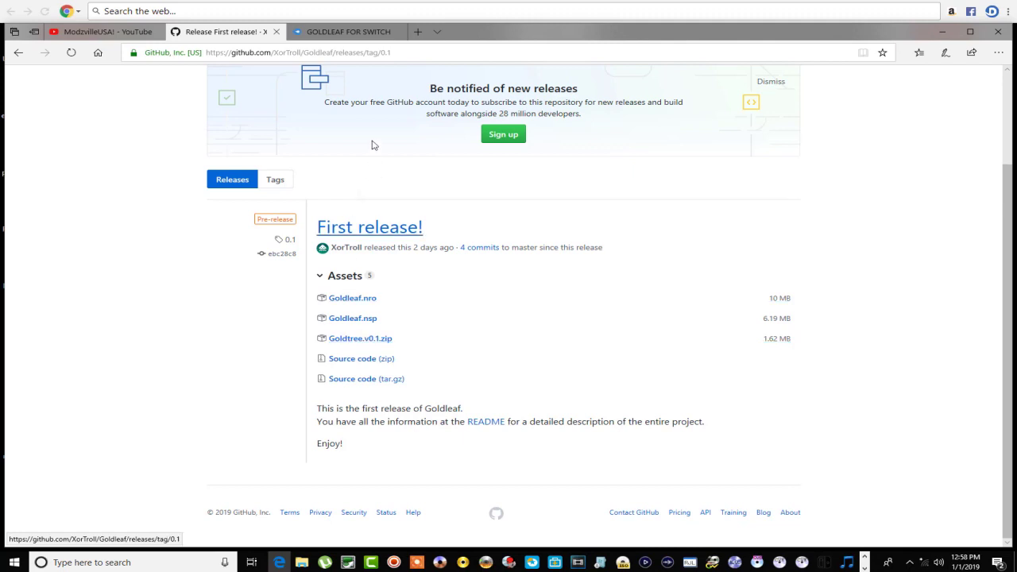
# View the MediaFire download page for GOLDLEAF FOR SWITCH.rar, and minimize the browser.
pyautogui.moveTo(316, 39)
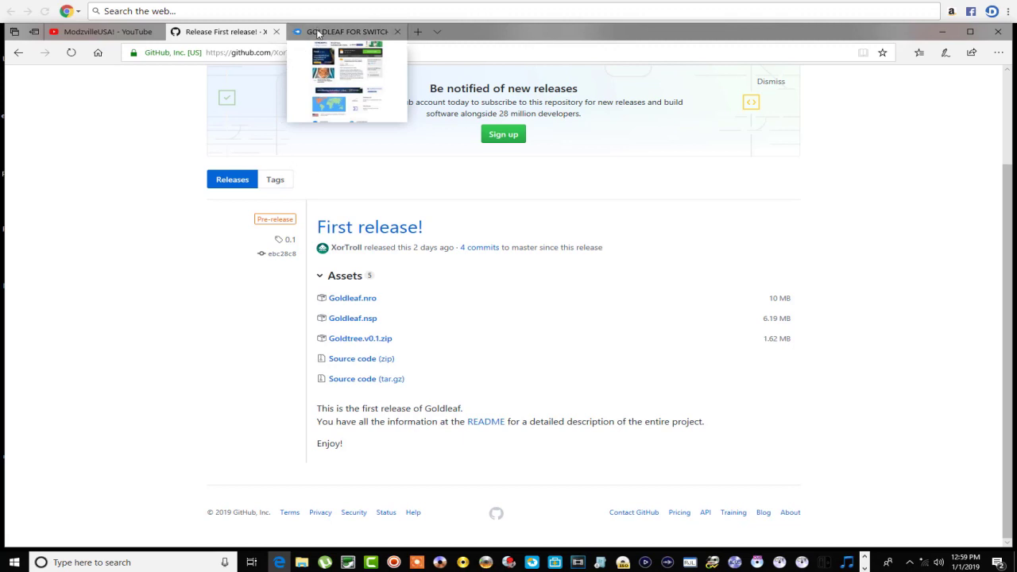
pyautogui.click(318, 34)
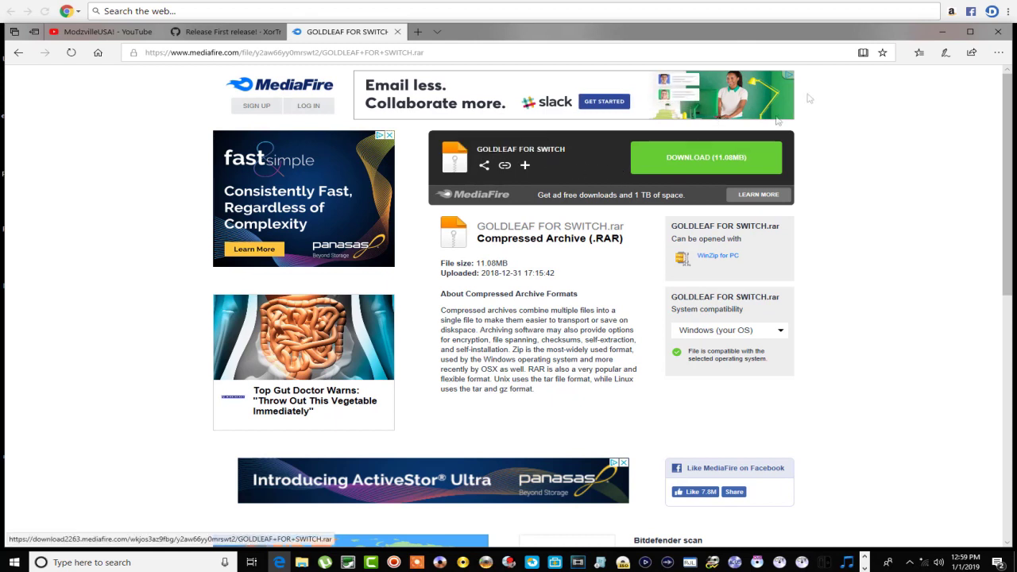
pyautogui.click(938, 32)
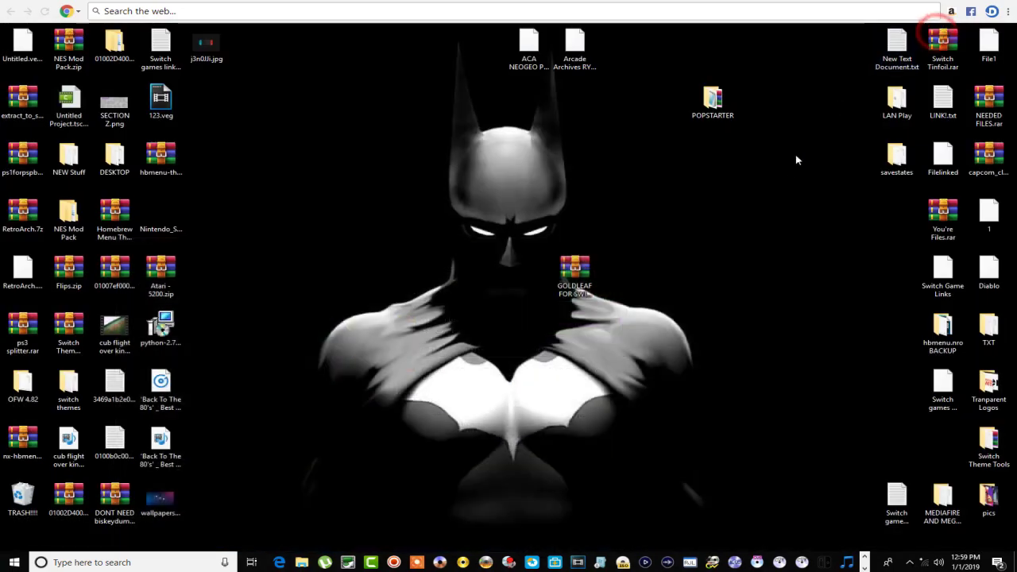
# Extract the GOLDLEAF FOR SWITCH archive into its own folder and place that folder beside the archive on the desktop.
pyautogui.rightClick(579, 274)
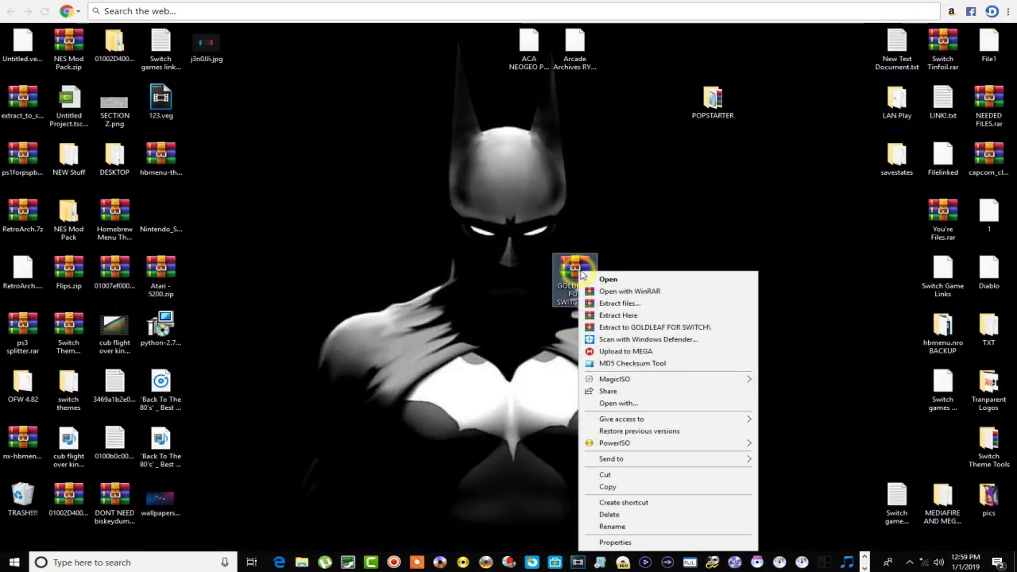
pyautogui.click(621, 328)
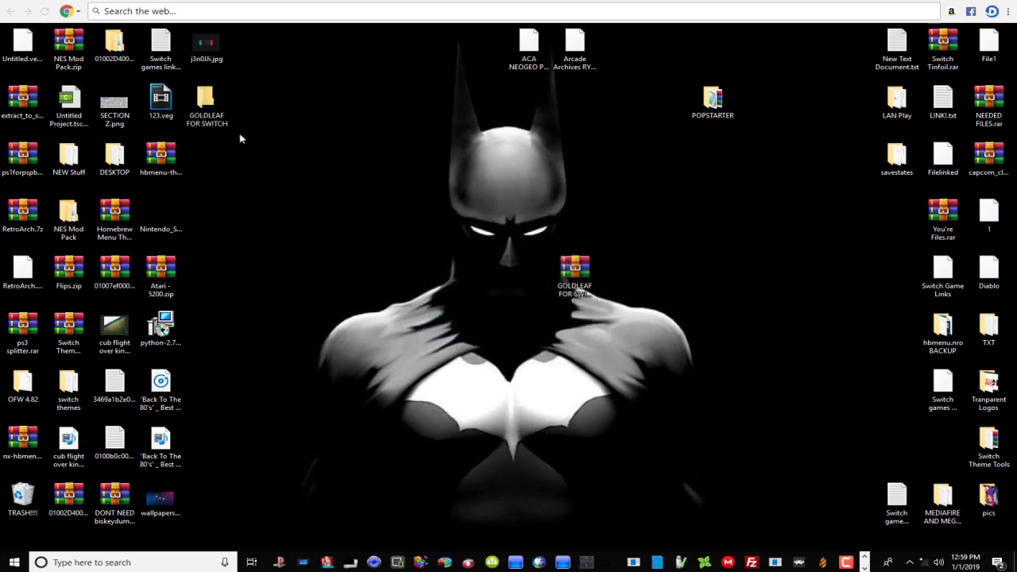
pyautogui.moveTo(205, 101); pyautogui.dragTo(525, 272)
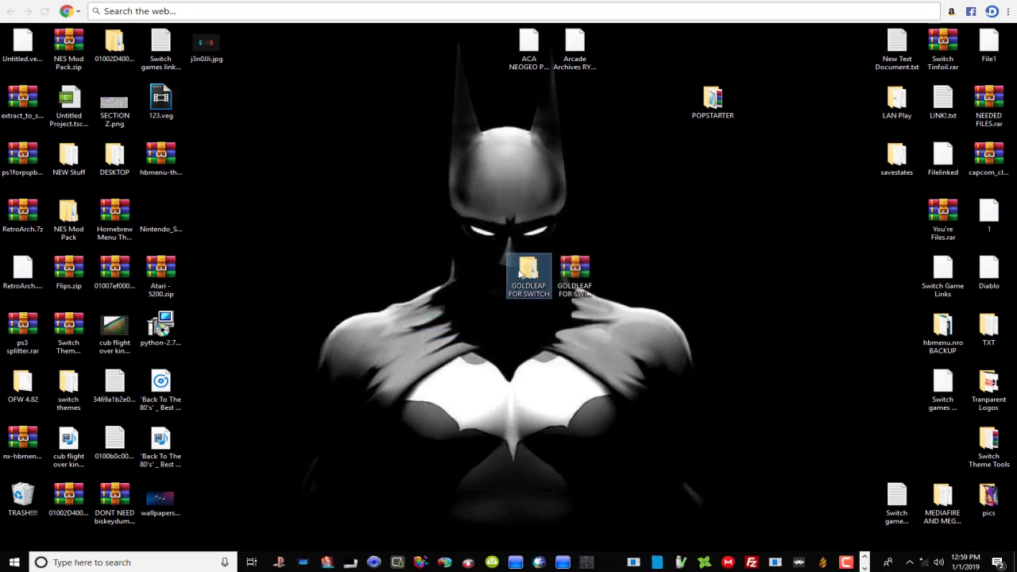
# Open the extracted GOLDLEAF FOR SWITCH folder and the subfolder of the same name inside it.
pyautogui.doubleClick(524, 272)
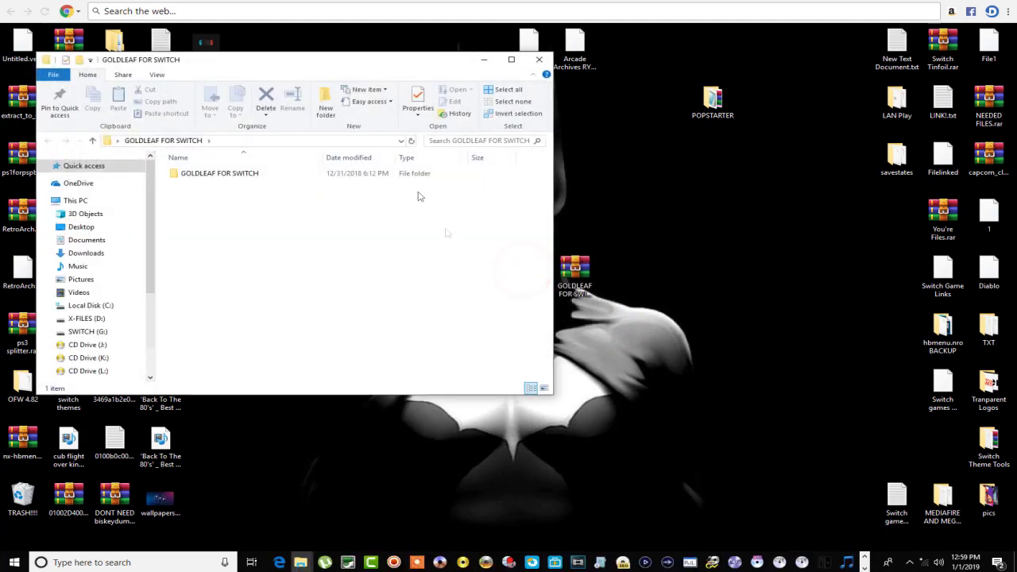
pyautogui.moveTo(301, 61); pyautogui.dragTo(531, 183)
pyautogui.click(449, 296)
pyautogui.doubleClick(449, 297)
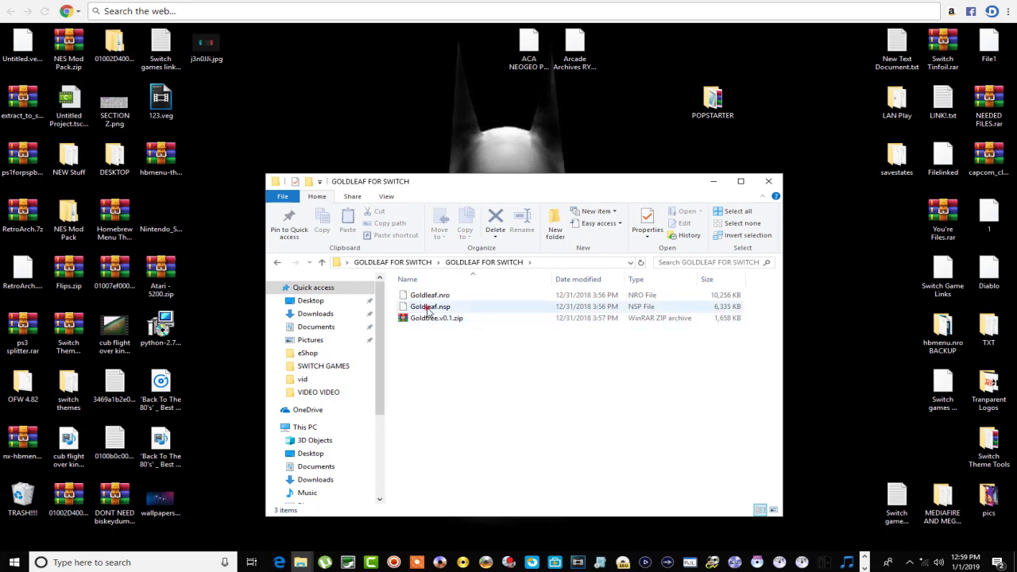
# Point out Goldleaf.nsp in the folder and the Arcade Archives RYGAR and ACA NEOGEO PULSTAR NSP files on the desktop.
pyautogui.click(429, 309)
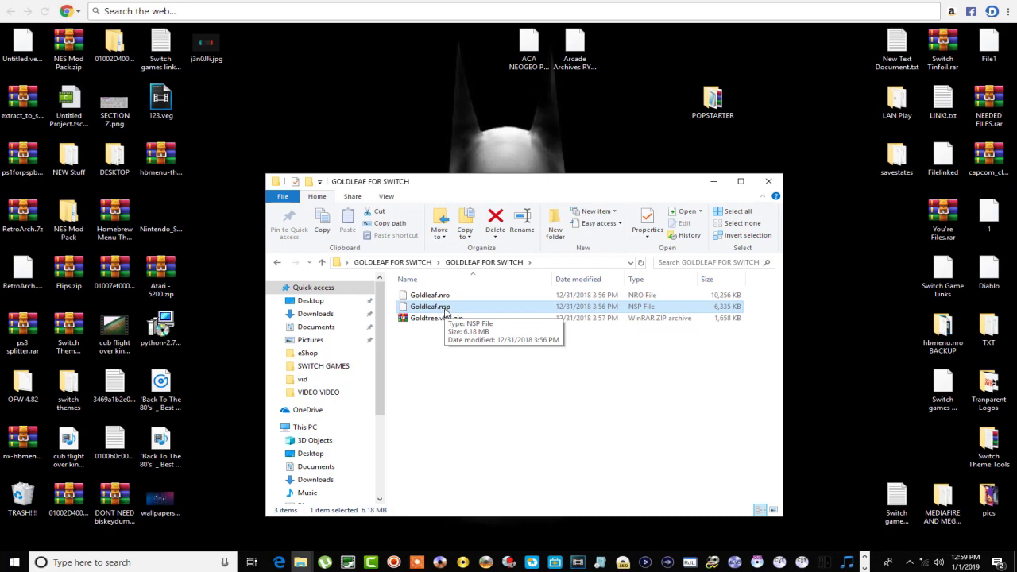
pyautogui.click(575, 46)
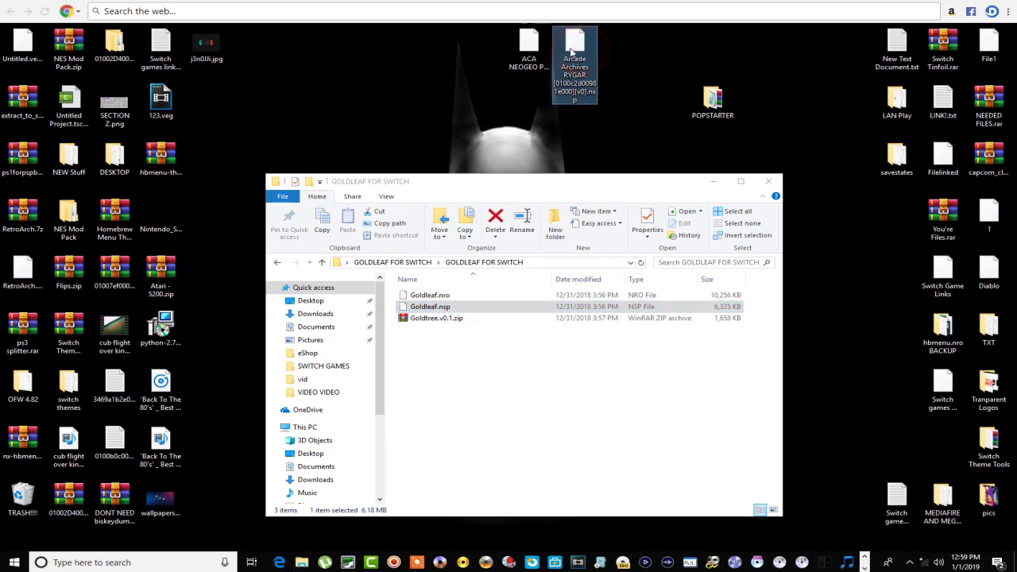
pyautogui.click(527, 47)
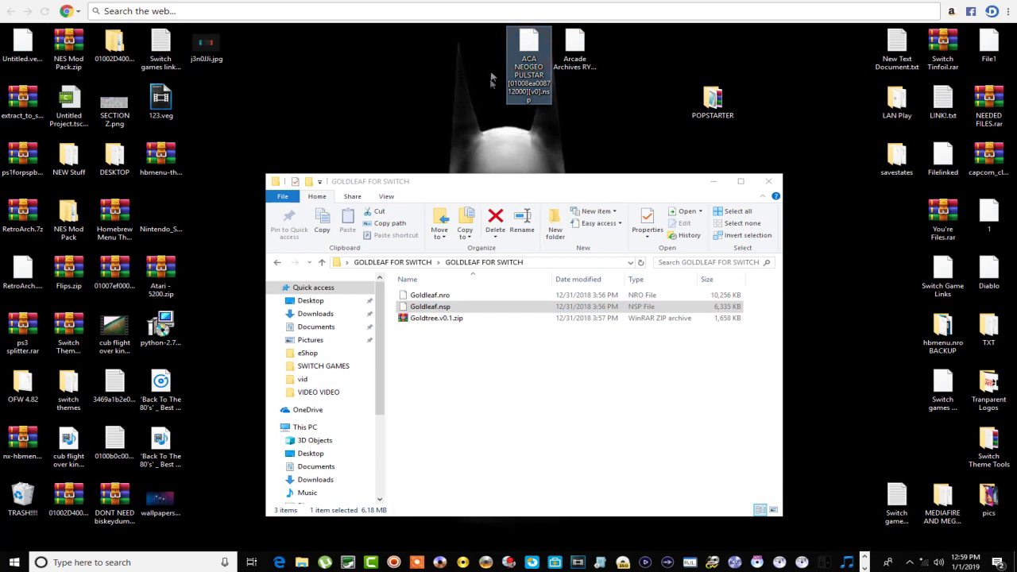
pyautogui.click(439, 308)
# Move the GOLDLEAF FOR SWITCH window aside and bring up the SWITCH (G:) drive window next to it.
pyautogui.moveTo(513, 185); pyautogui.dragTo(257, 151)
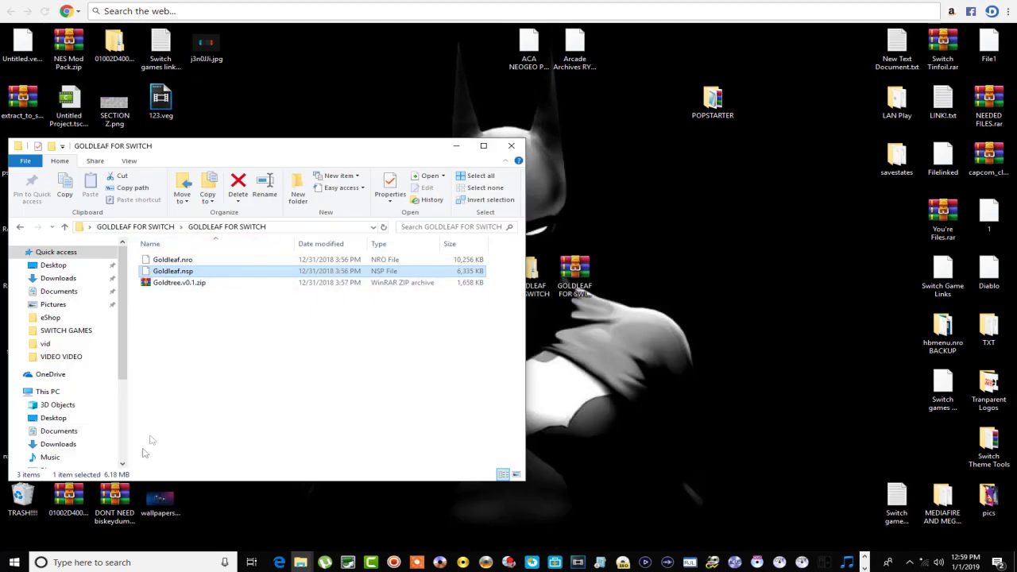
pyautogui.moveTo(297, 564)
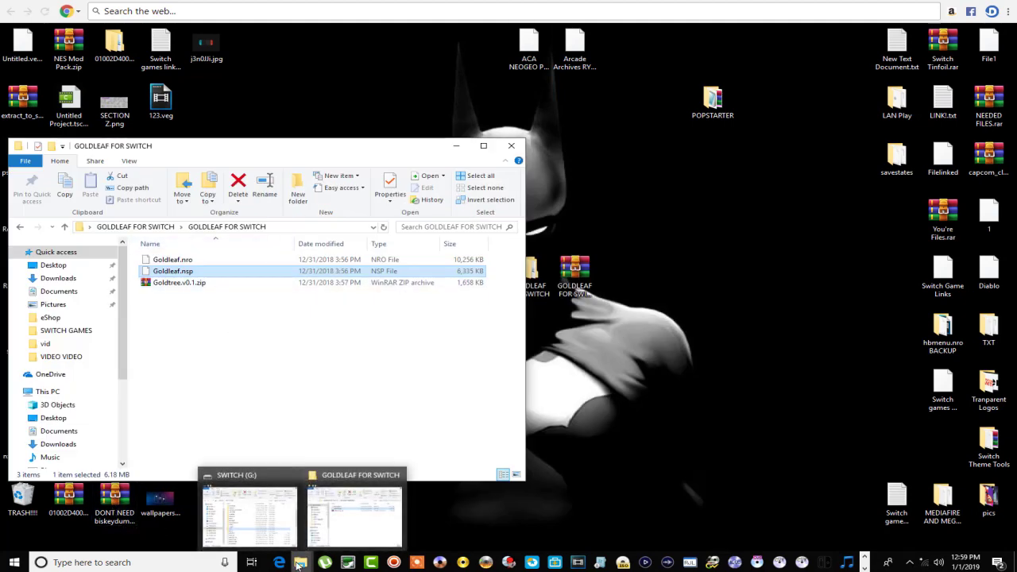
pyautogui.click(247, 477)
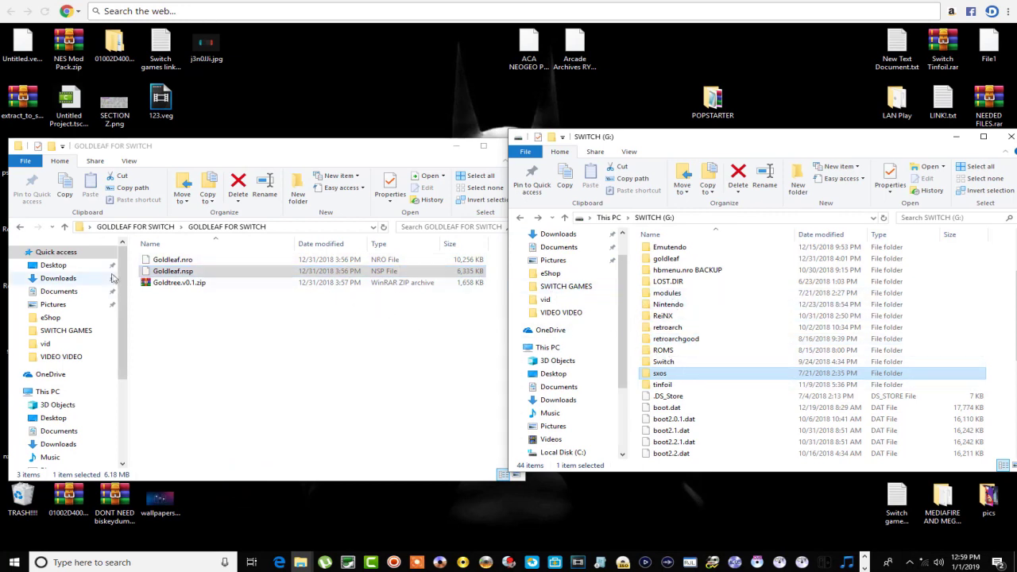
# Copy Goldleaf.nsp into the NSP folder inside sxos on the SWITCH (G:) drive.
pyautogui.rightClick(166, 271)
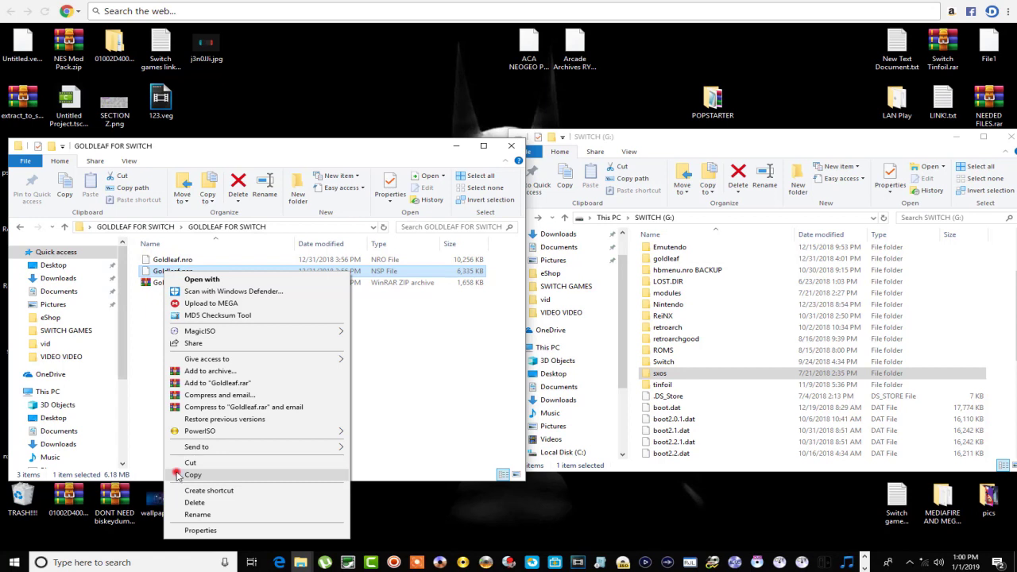
pyautogui.click(178, 474)
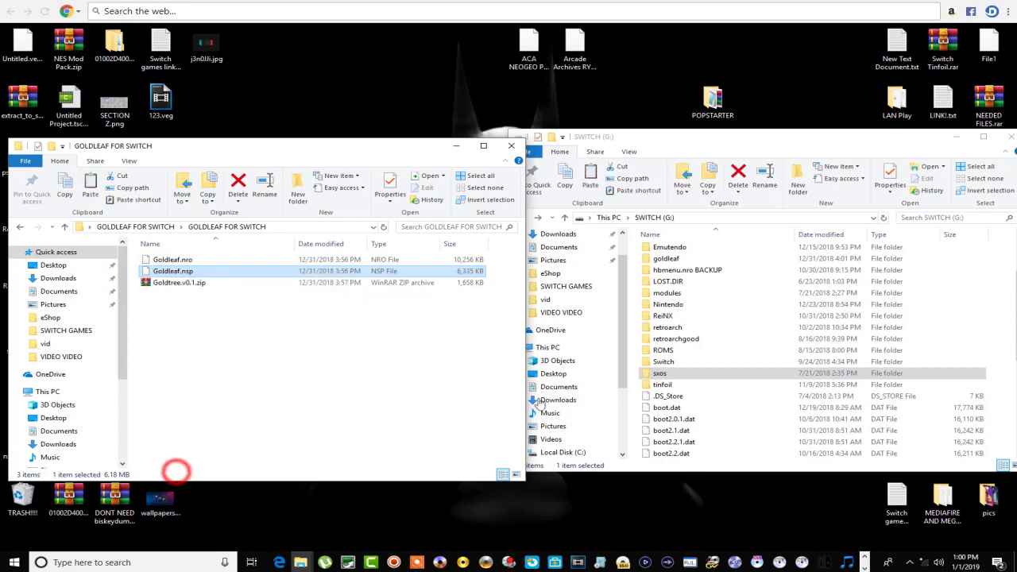
pyautogui.click(704, 374)
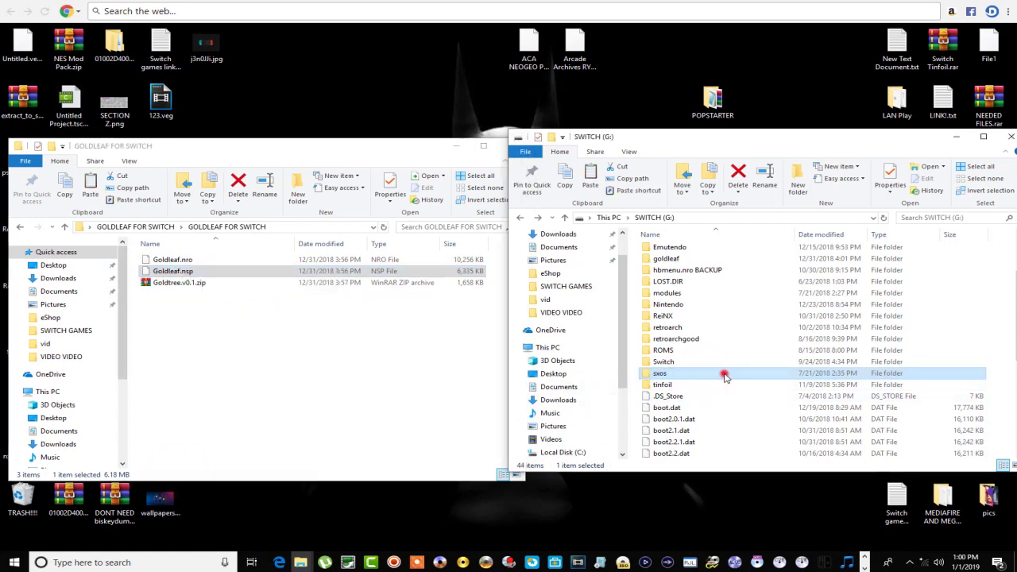
pyautogui.doubleClick(722, 375)
pyautogui.click(696, 266)
pyautogui.doubleClick(696, 266)
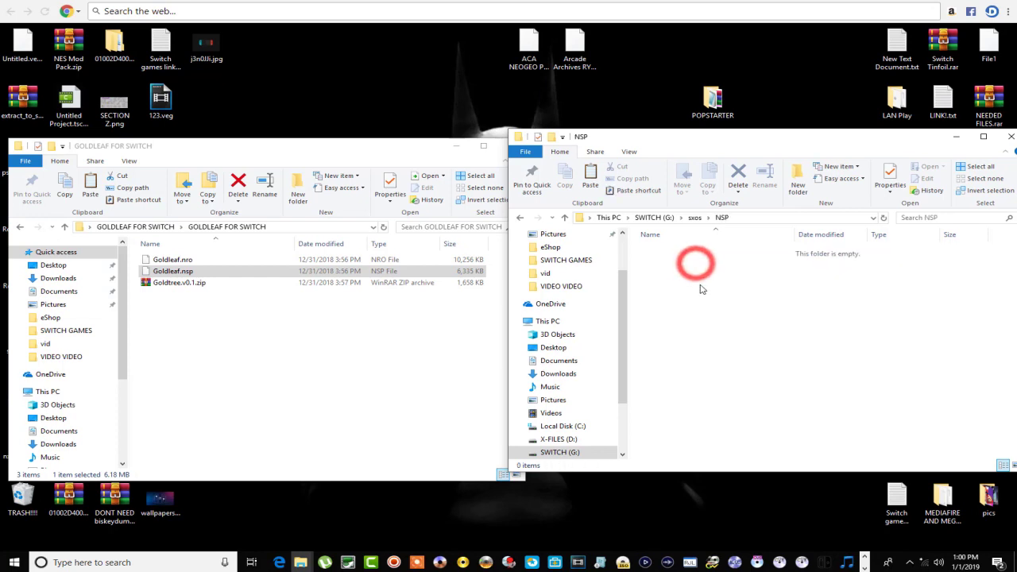
pyautogui.rightClick(709, 274)
pyautogui.click(725, 359)
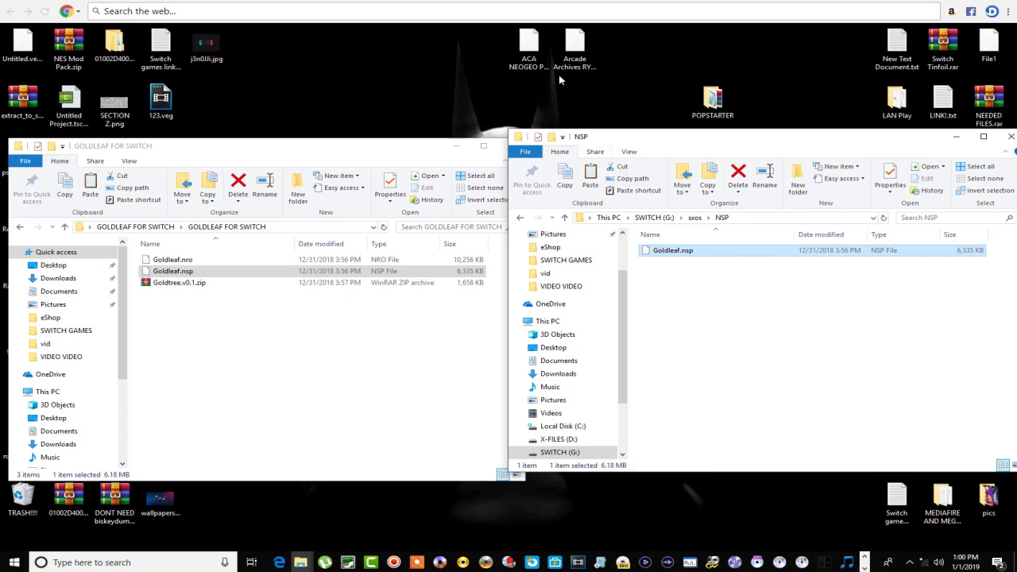
# Return to the root of the SWITCH (G:) drive and move the Arcade Archives RYGAR NSP file there from the desktop.
pyautogui.click(519, 217)
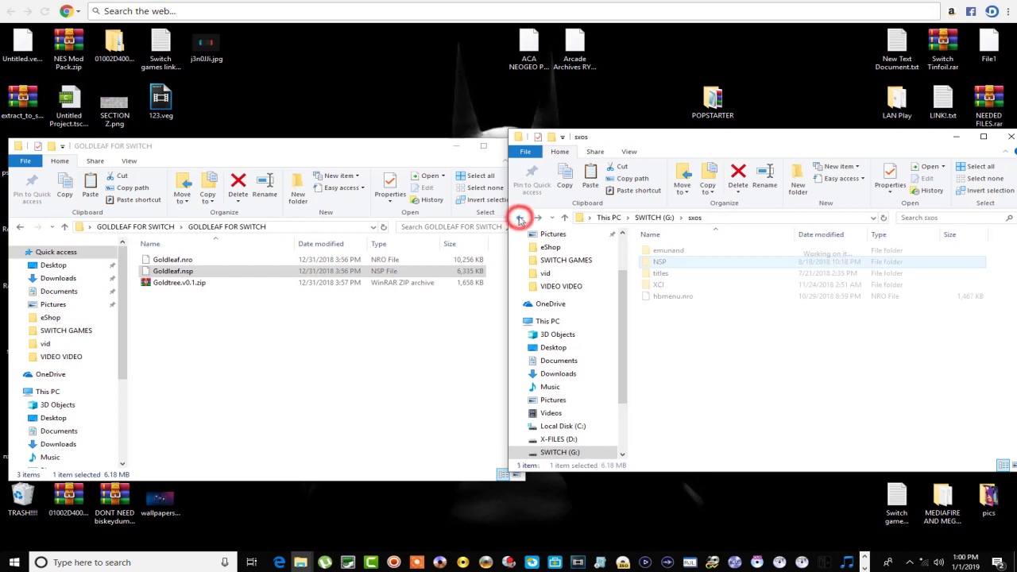
pyautogui.click(519, 218)
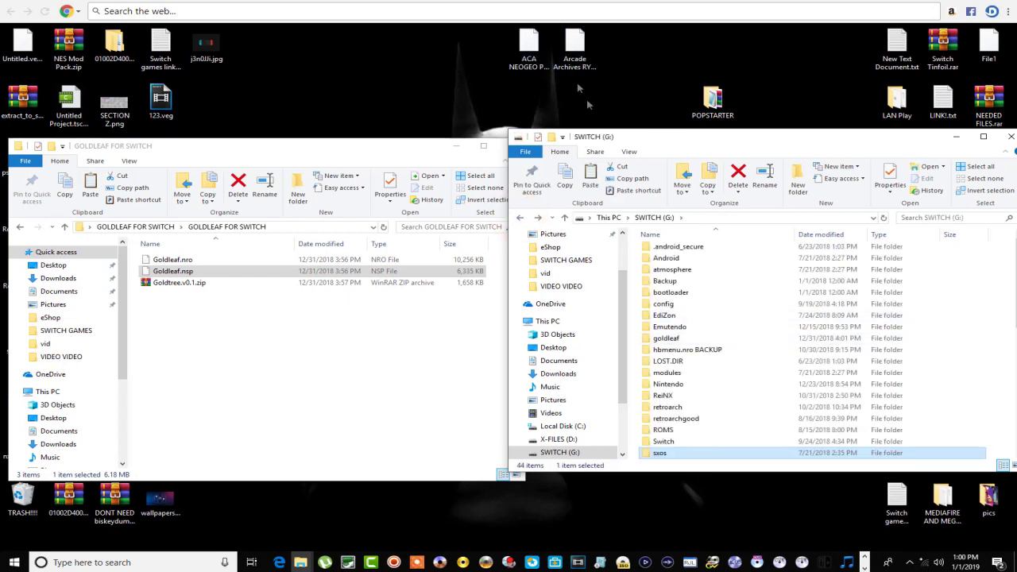
pyautogui.rightClick(569, 51)
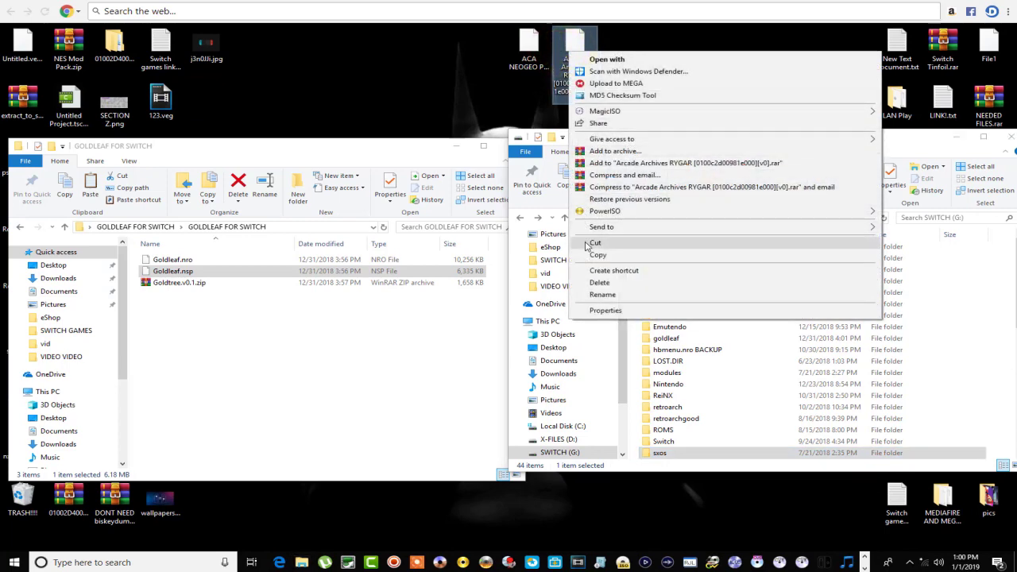
pyautogui.click(585, 244)
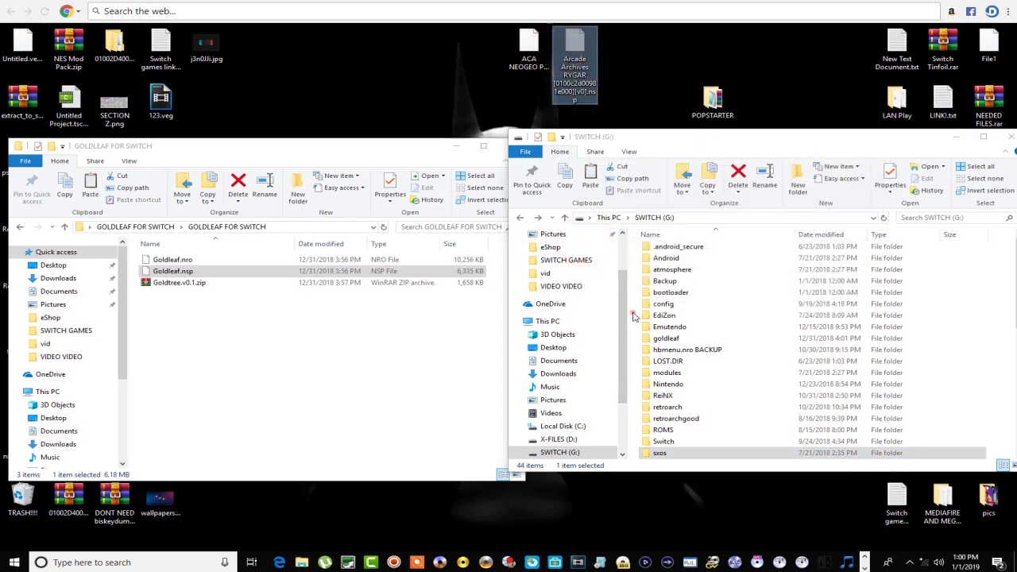
pyautogui.click(633, 316)
pyautogui.rightClick(633, 315)
pyautogui.click(638, 384)
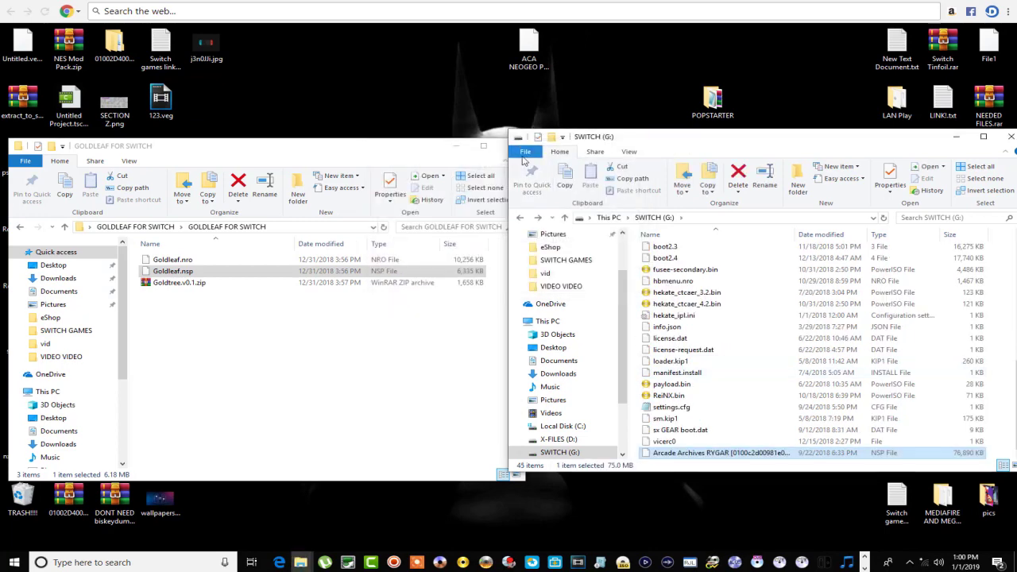
# Close the SWITCH (G:) drive window and move the GOLDLEAF FOR SWITCH window to the middle of the desktop.
pyautogui.moveTo(829, 141); pyautogui.dragTo(702, 154)
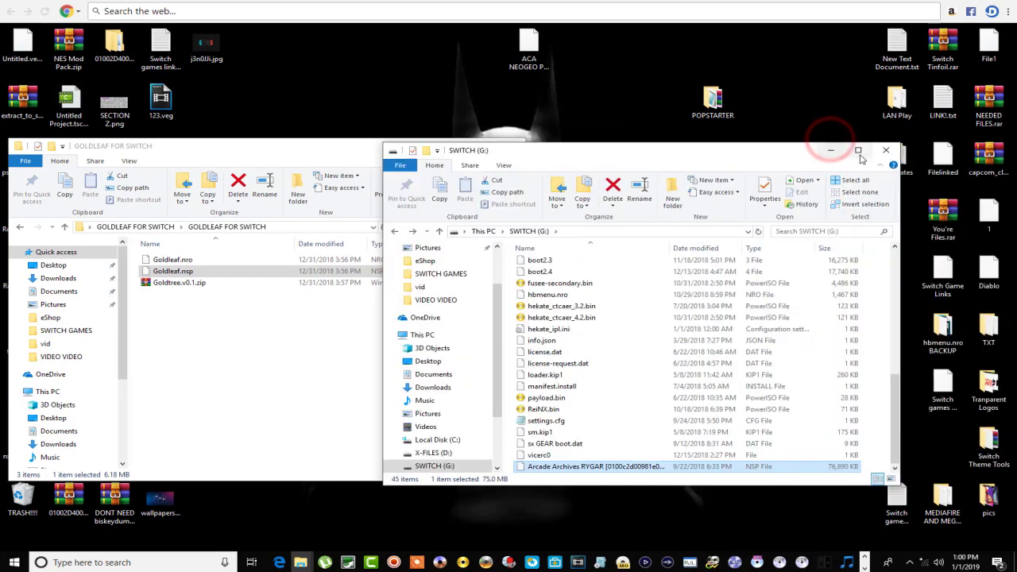
pyautogui.click(884, 152)
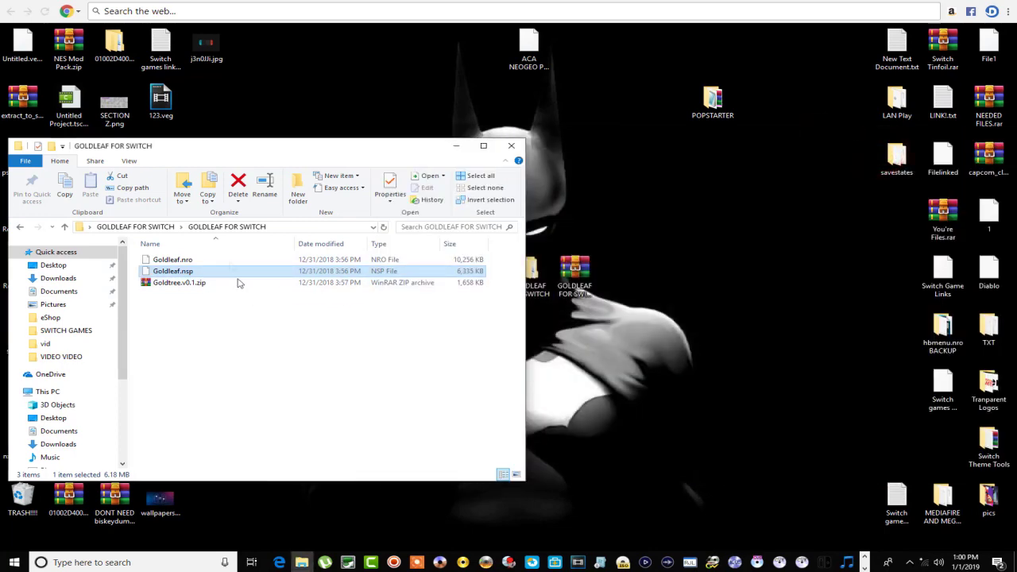
pyautogui.moveTo(265, 152); pyautogui.dragTo(534, 170)
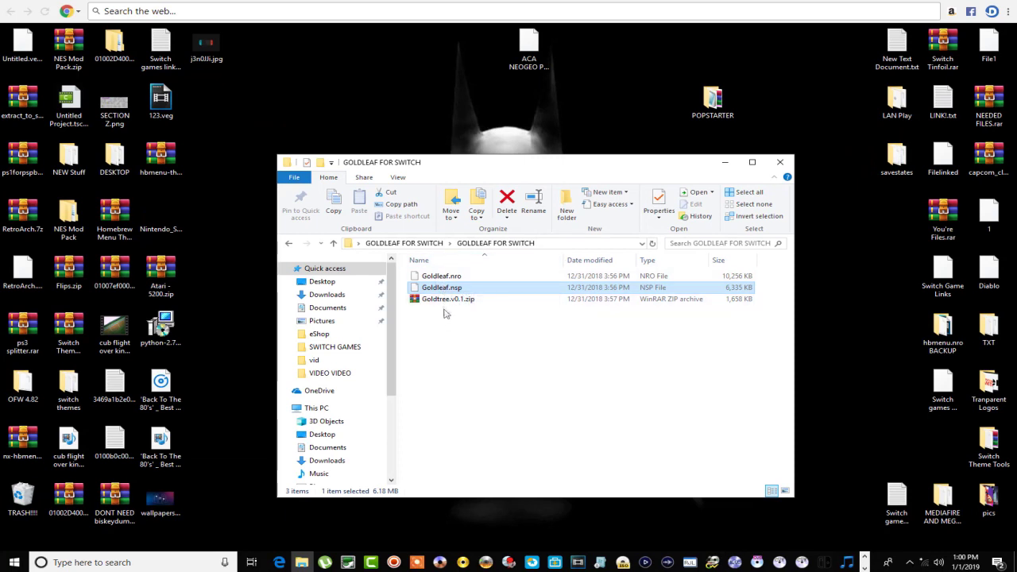
# Extract Goldtree.v0.1.zip into its own Goldtree.v0.1 folder and open that folder.
pyautogui.rightClick(442, 301)
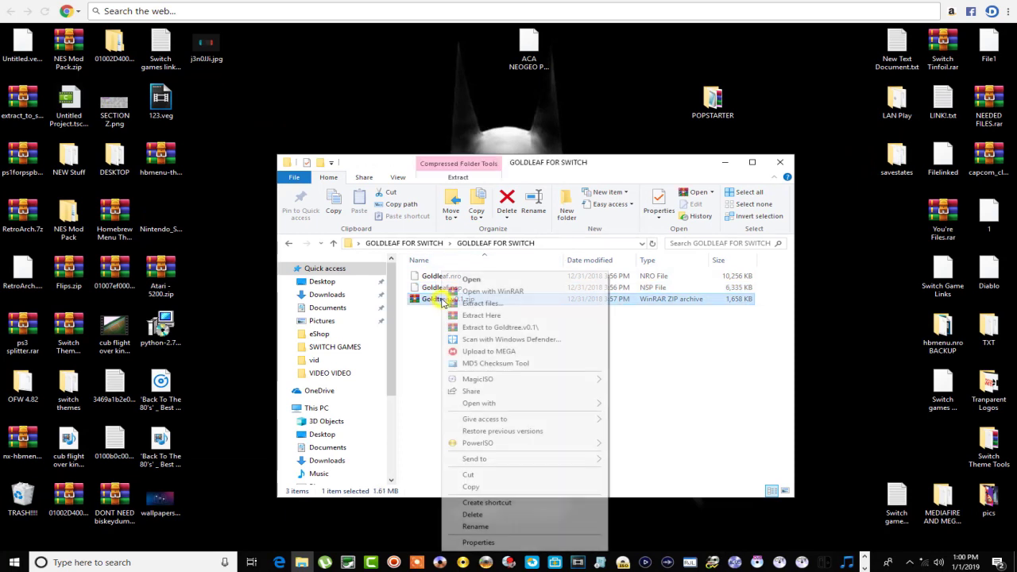
pyautogui.click(472, 327)
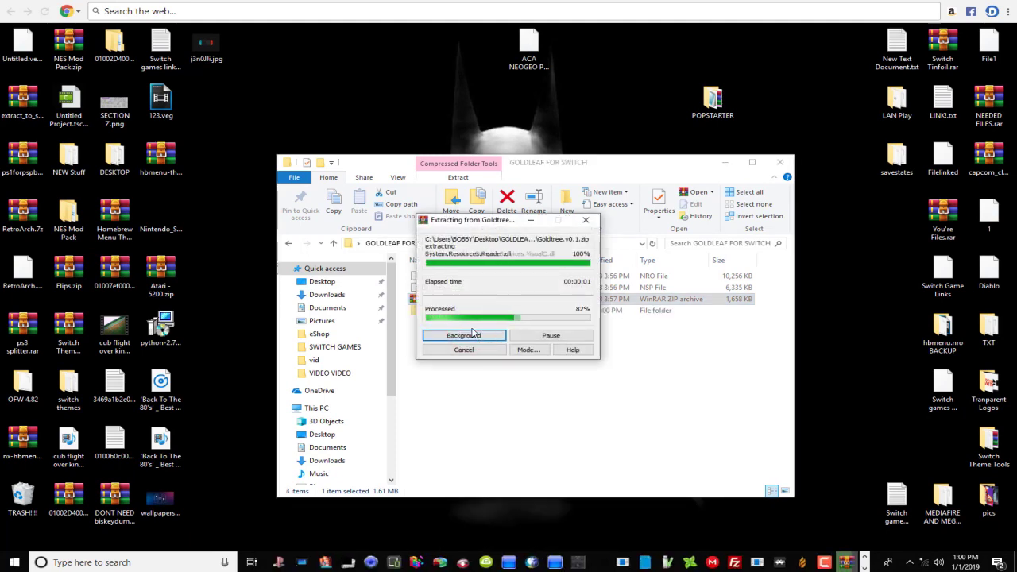
pyautogui.doubleClick(457, 312)
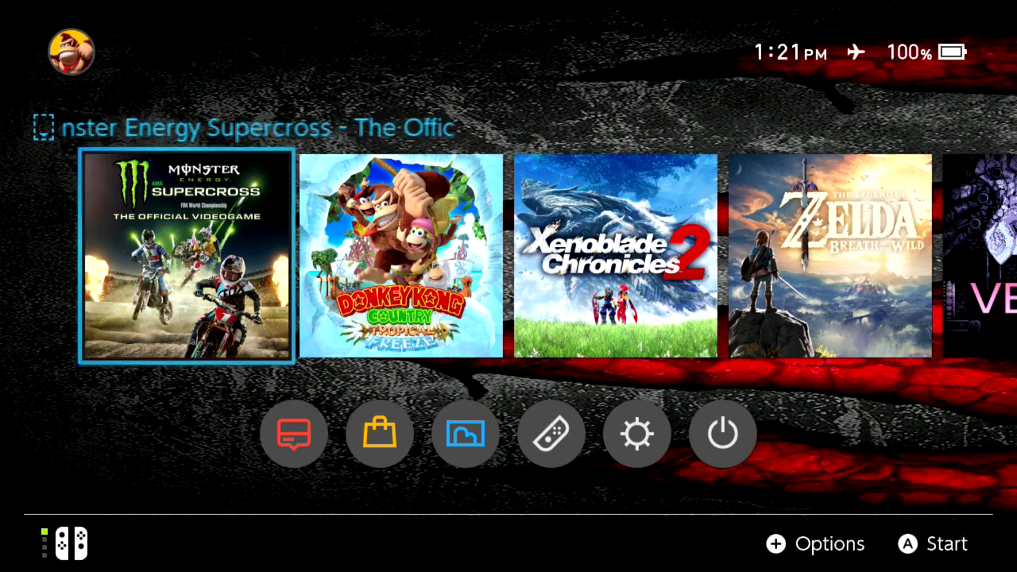
# On the Nintendo Switch, open the SX OS menu through Album and go to its Installer section.
pyautogui.press('Down')
pyautogui.press('Right')
pyautogui.press('Right')
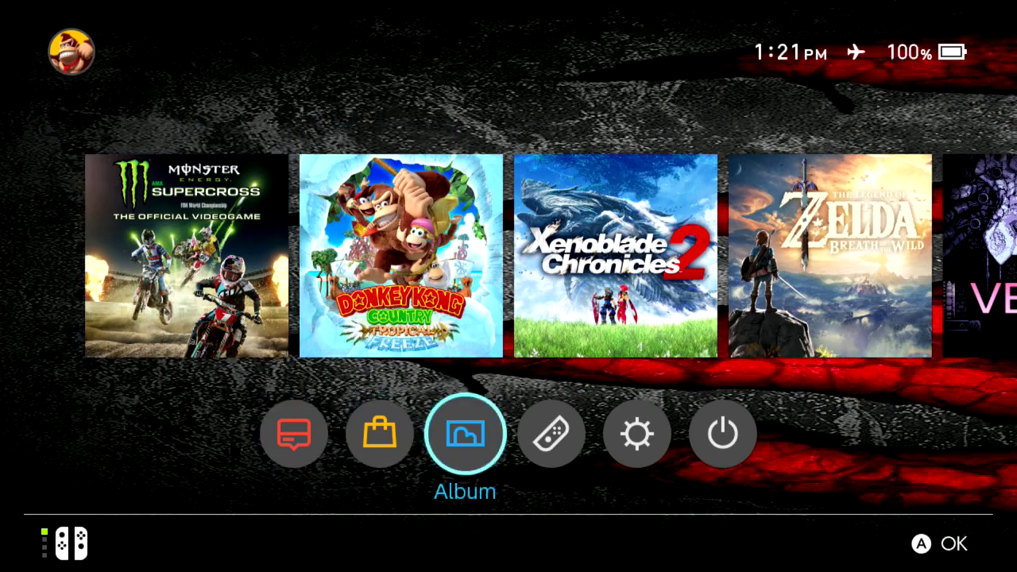
pyautogui.press('Return')
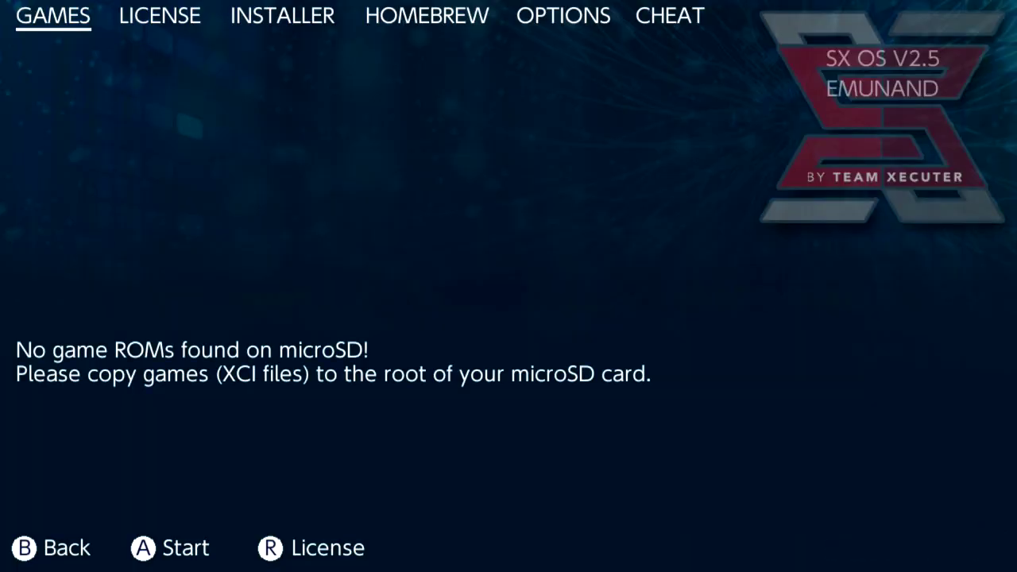
pyautogui.press('r')
pyautogui.press('r')
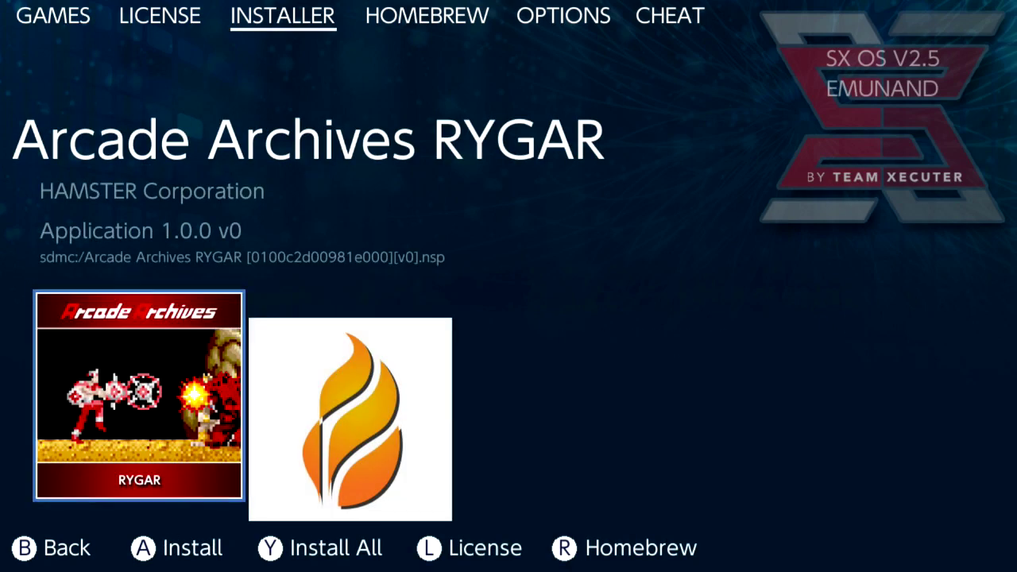
# Install Goldleaf from sdmc:/sxos/nsp/Goldleaf.nsp to microSD storage and acknowledge the finished installation.
pyautogui.press('Right')
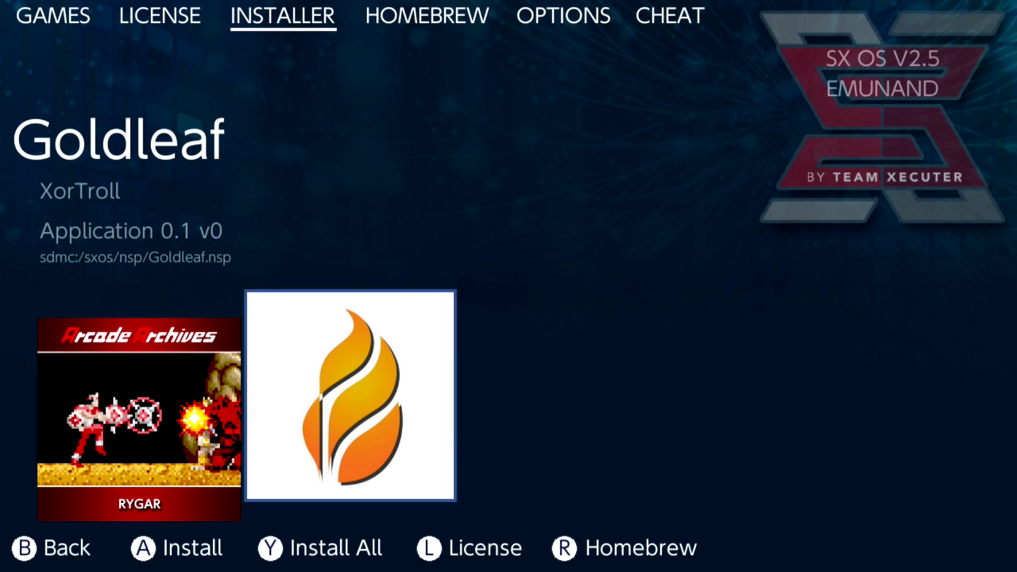
pyautogui.press('a')
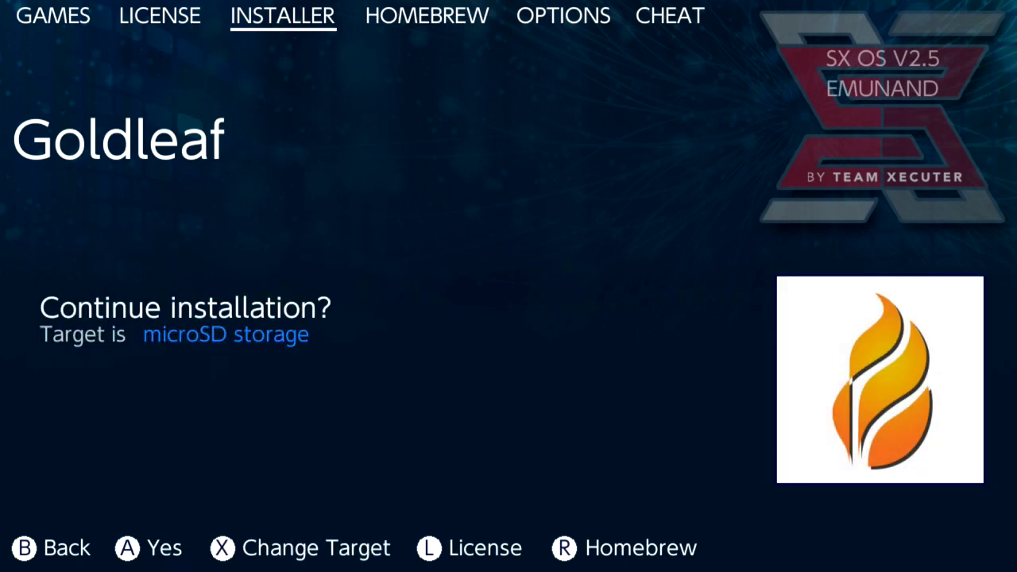
pyautogui.press('a')
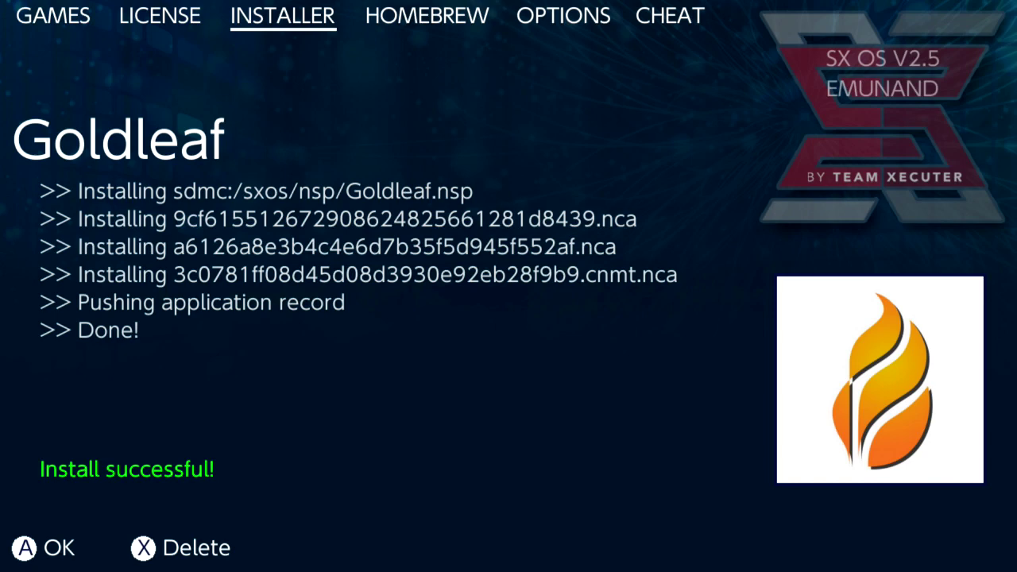
pyautogui.press('Return')
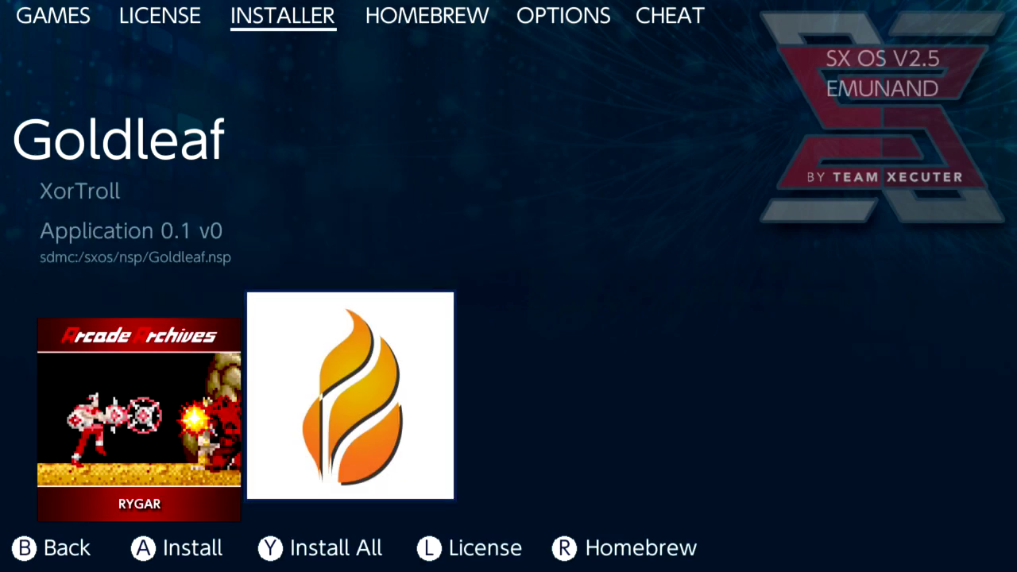
# Launch Goldleaf from the Switch home screen and go through its main options to USB installation (via Goldtree).
pyautogui.press('Home')
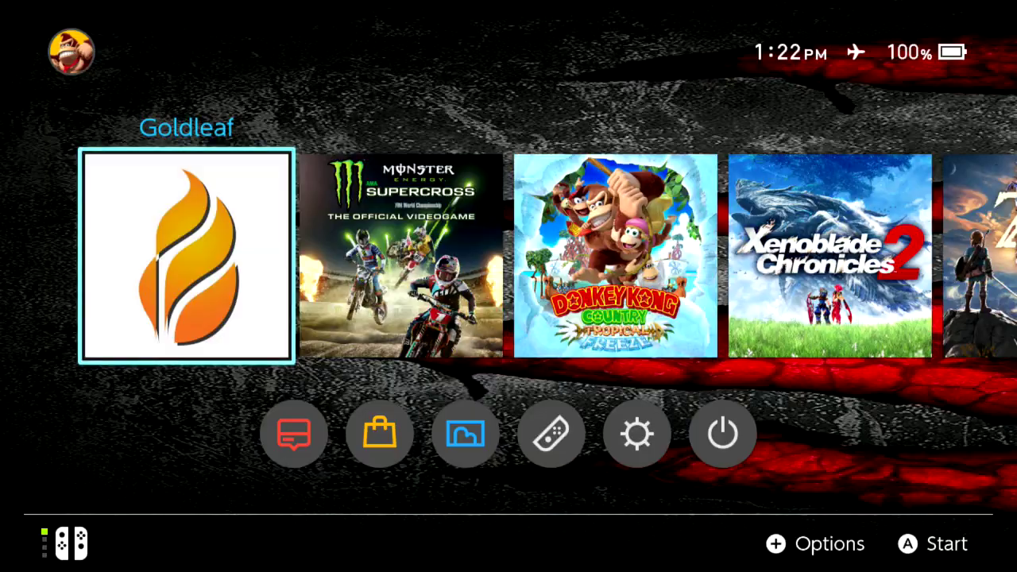
pyautogui.press('a')
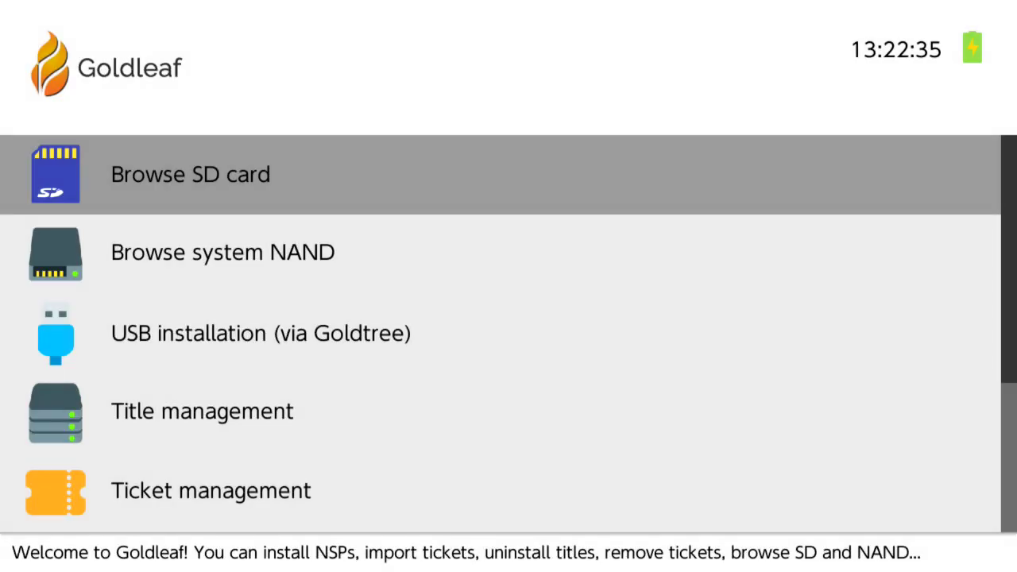
pyautogui.press('Down')
pyautogui.press('Up')
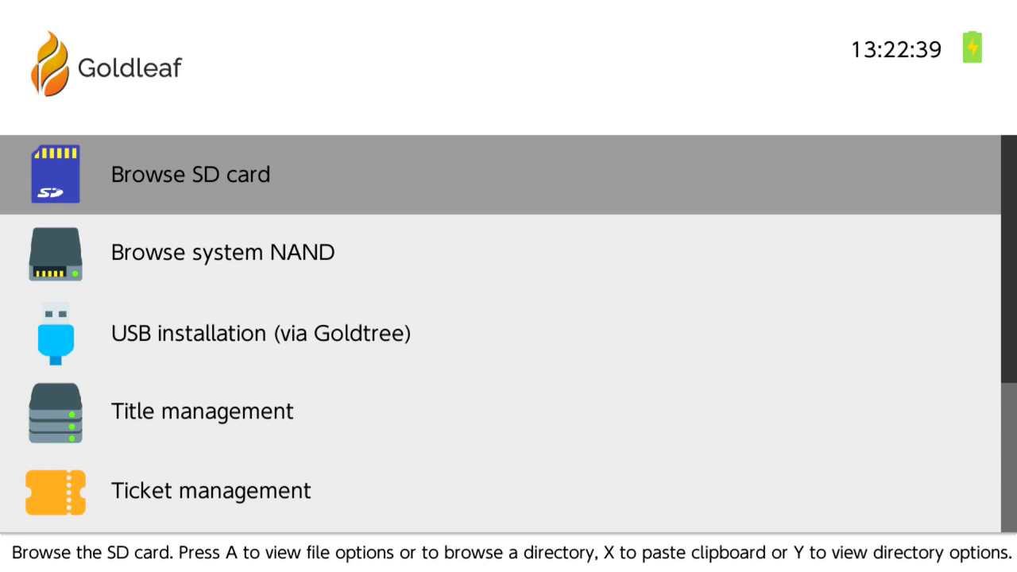
pyautogui.press('Down')
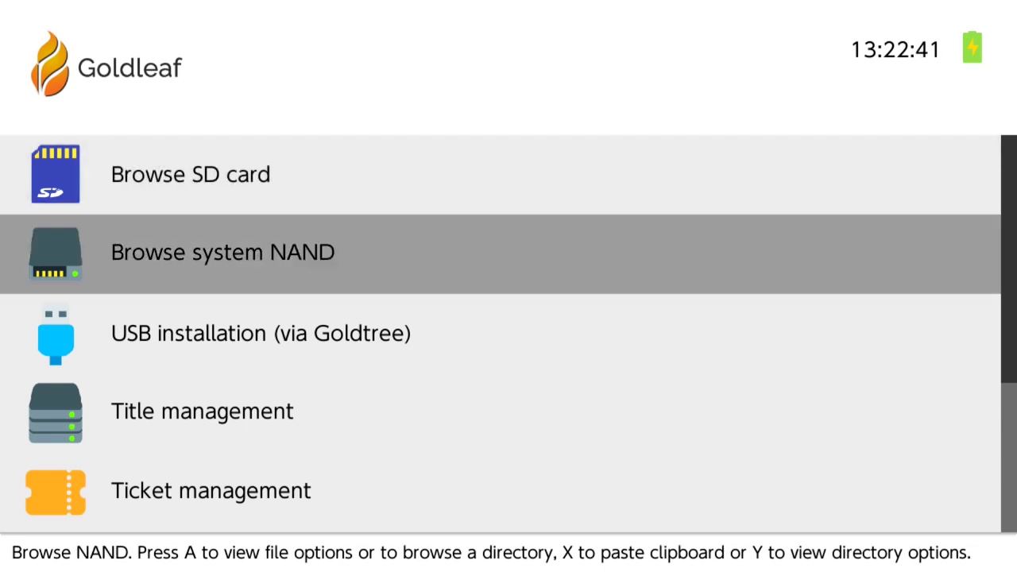
pyautogui.press('Down')
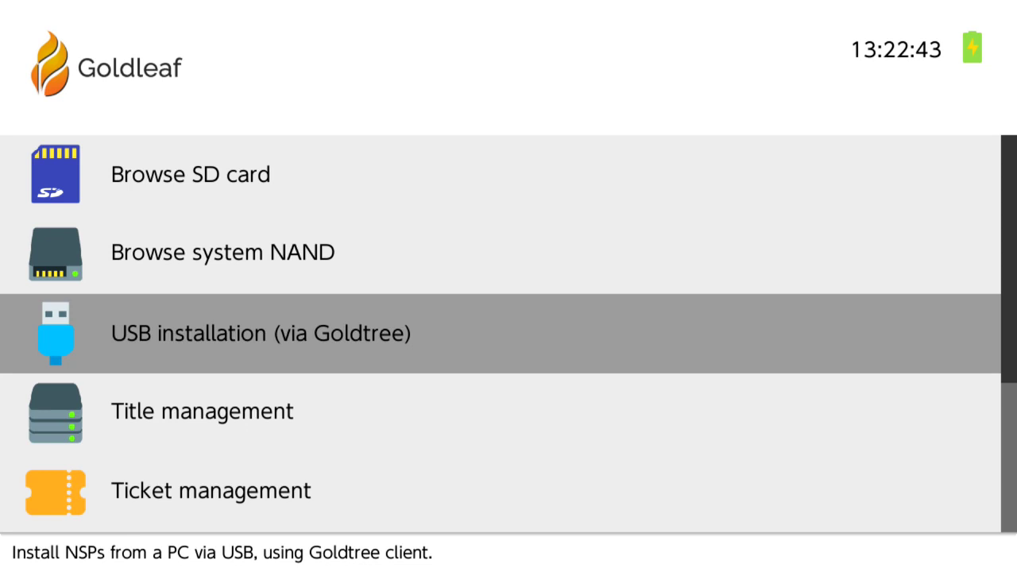
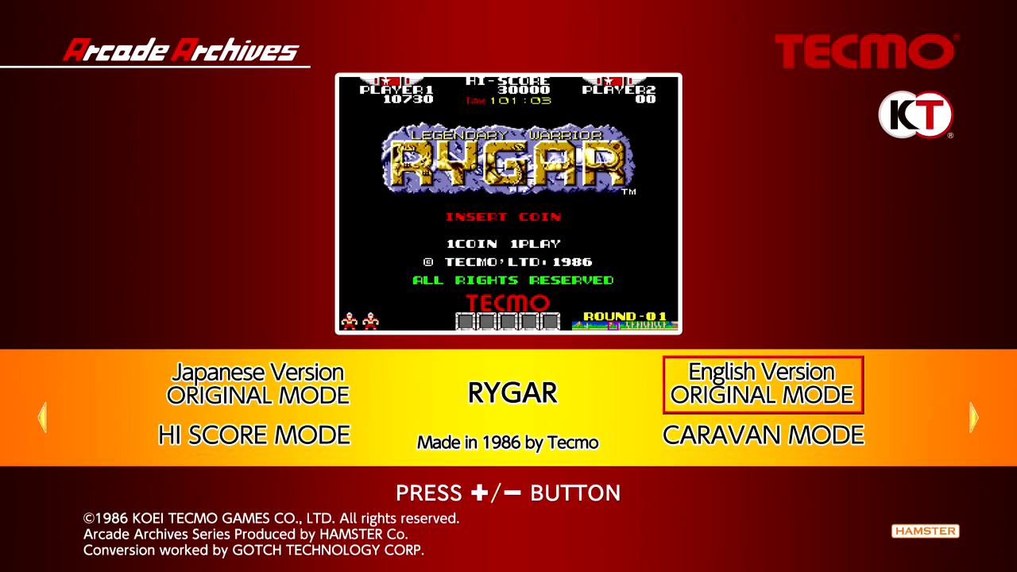
pyautogui.press('Left')
pyautogui.press('Right')
pyautogui.press('Left')
pyautogui.press('Right')
pyautogui.press('Left')
pyautogui.press('Right')
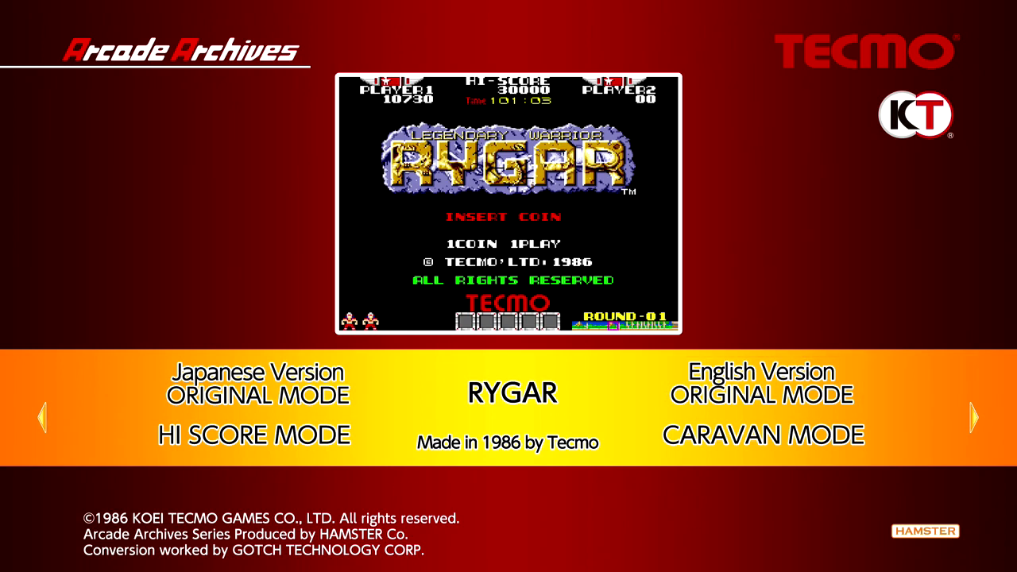
# Leave Arcade Archives RYGAR for the Switch home screen and close the game software.
pyautogui.press('Home')
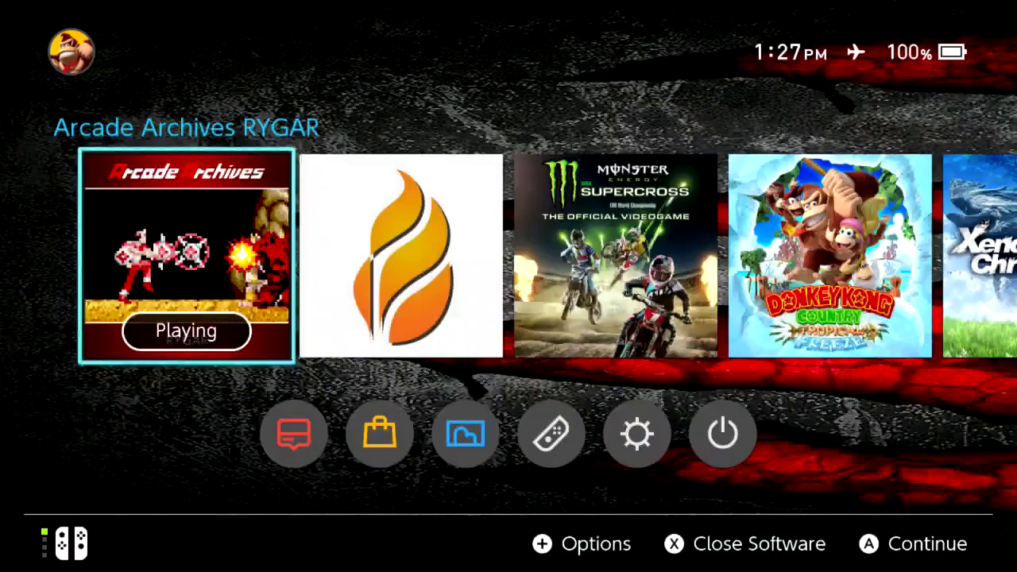
pyautogui.press('x')
pyautogui.press('Return')
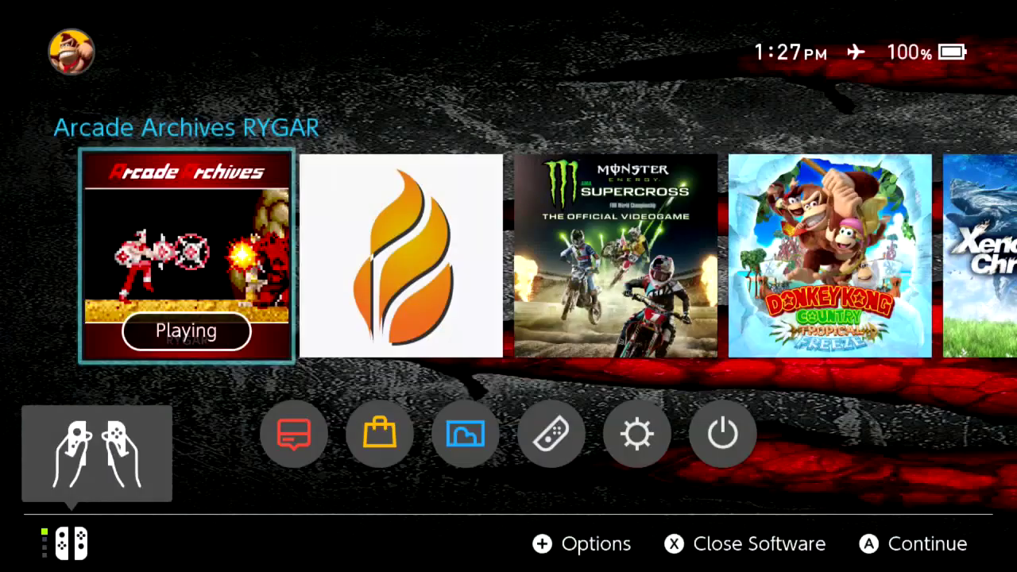
pyautogui.press('Return')
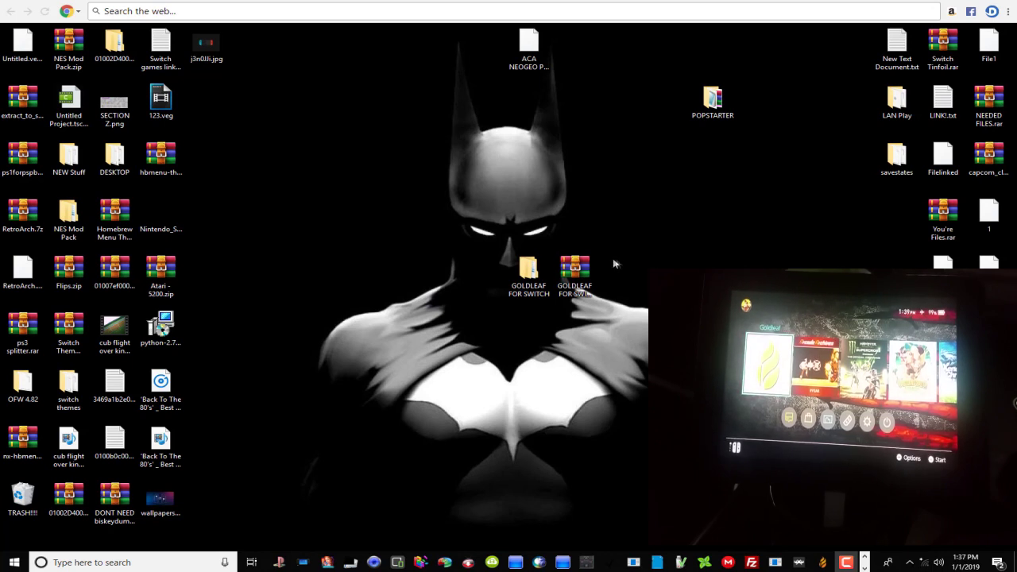
# Back on the PC desktop, open the Goldtree.v0.1 folder inside GOLDLEAF FOR SWITCH and launch Goldtree.exe.
pyautogui.doubleClick(529, 272)
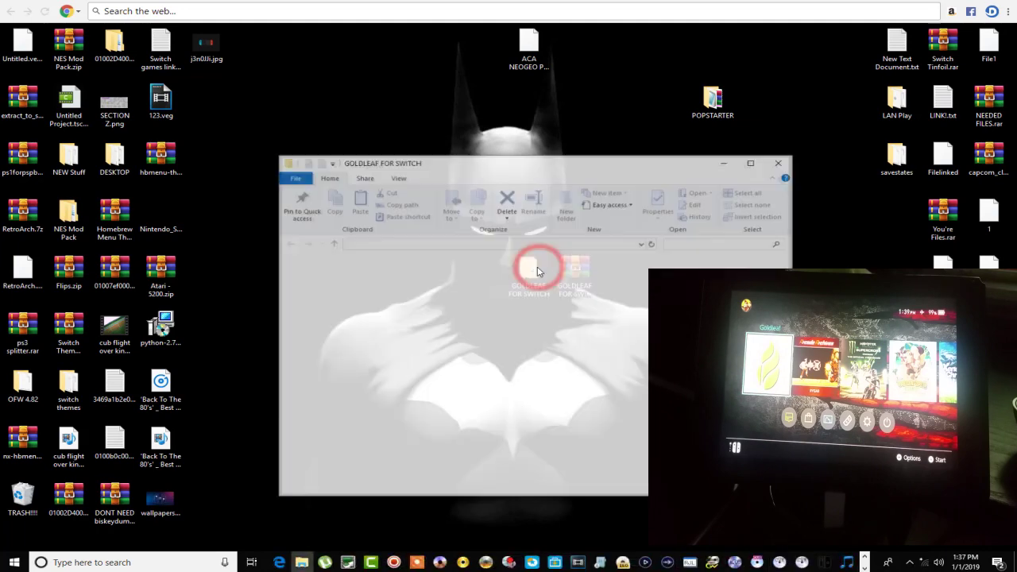
pyautogui.doubleClick(451, 278)
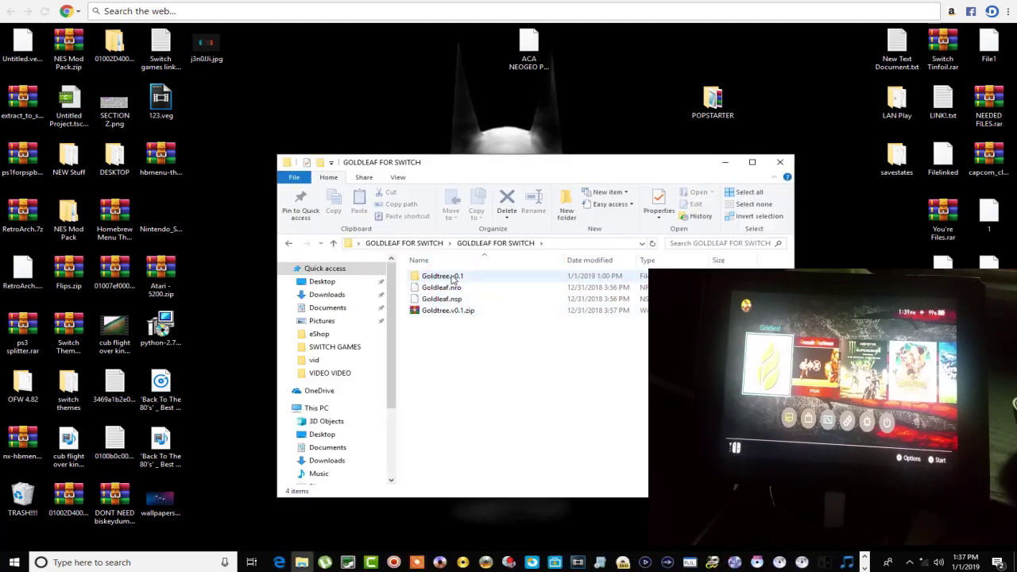
pyautogui.doubleClick(444, 277)
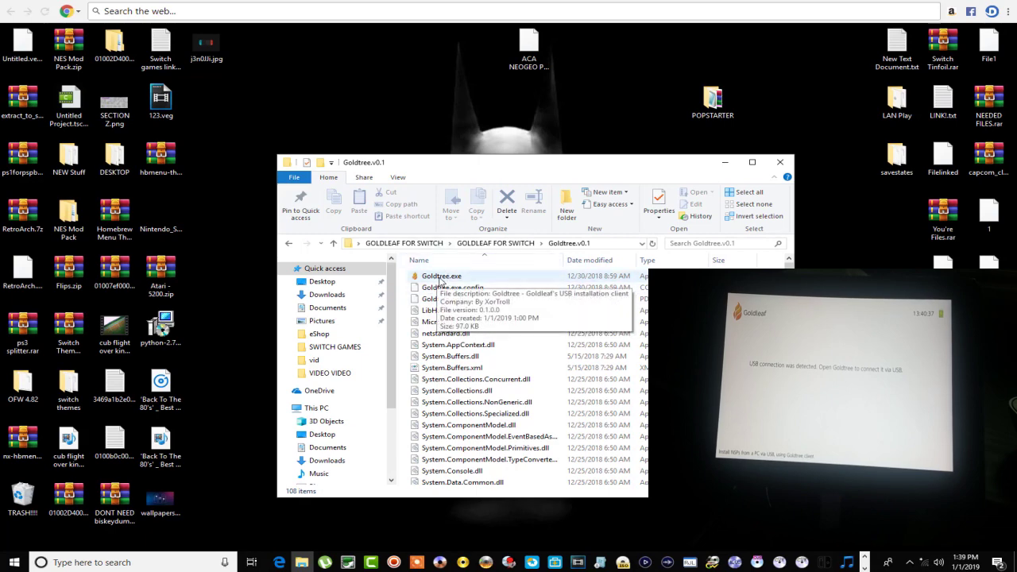
pyautogui.doubleClick(441, 277)
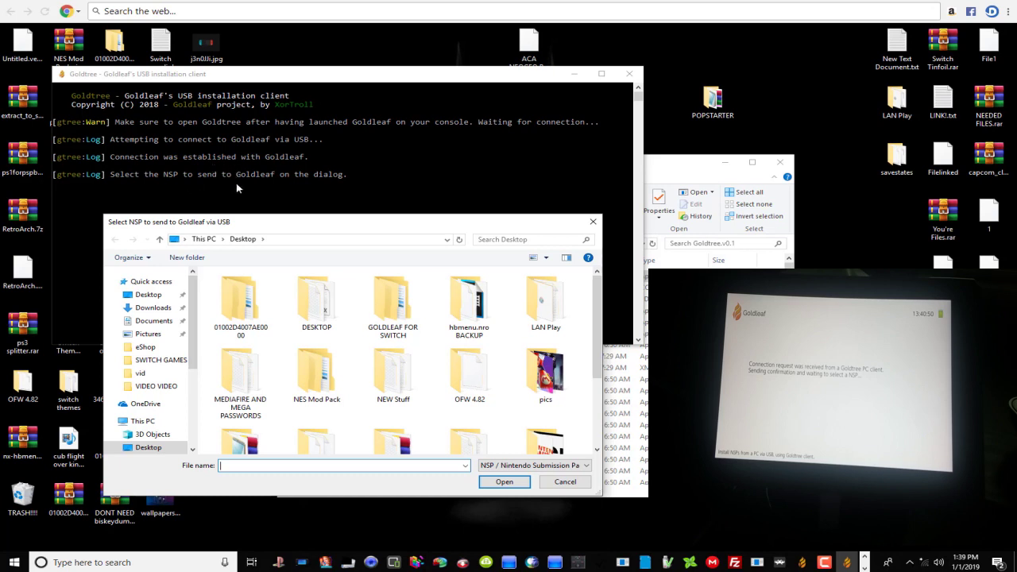
# Choose the ACA NEOGEO PULSTAR NSP file on the Desktop and send it to Goldleaf via USB.
pyautogui.scroll(-2, 384, 326)
pyautogui.scroll(2, 384, 326)
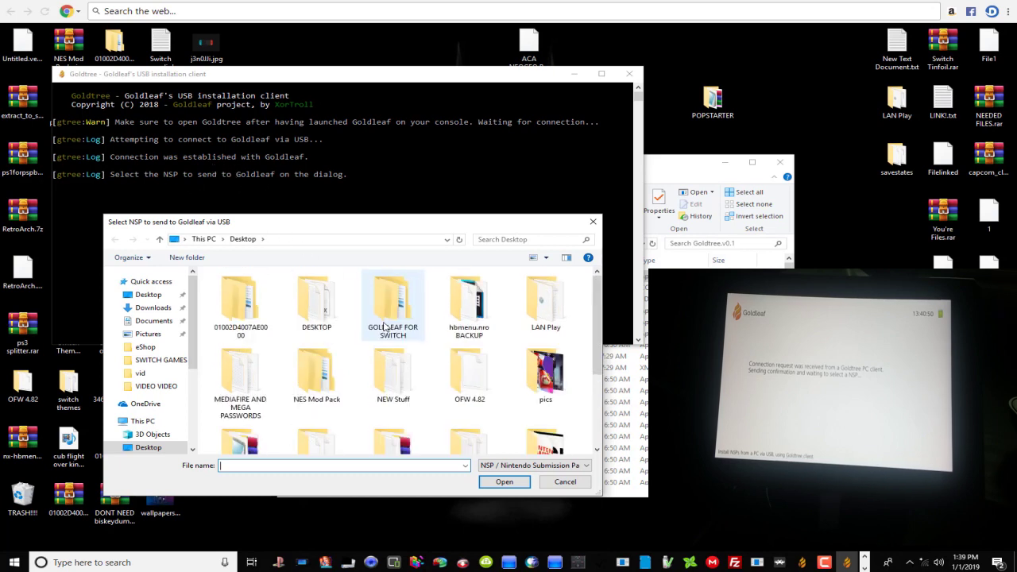
pyautogui.click(538, 44)
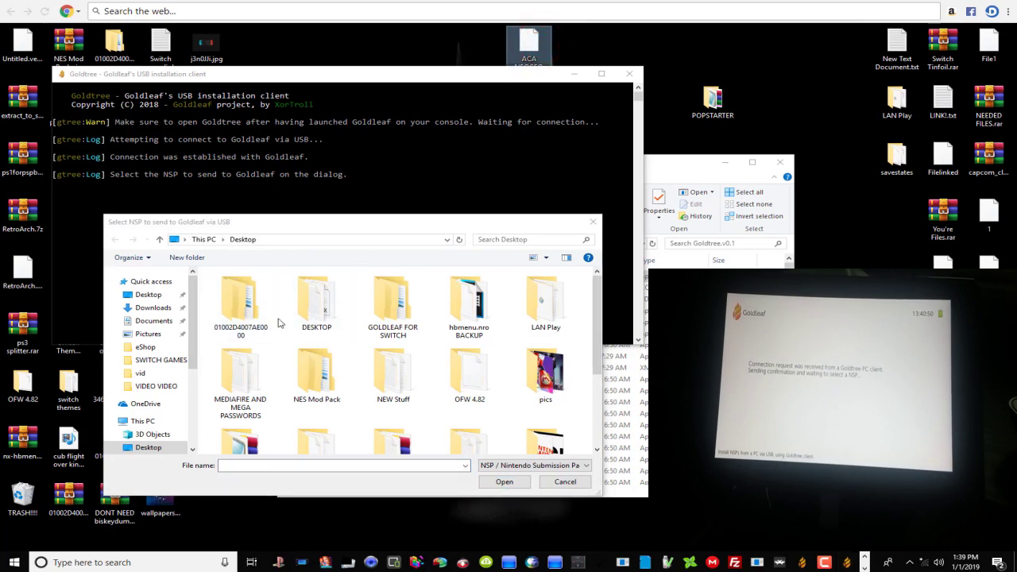
pyautogui.click(147, 296)
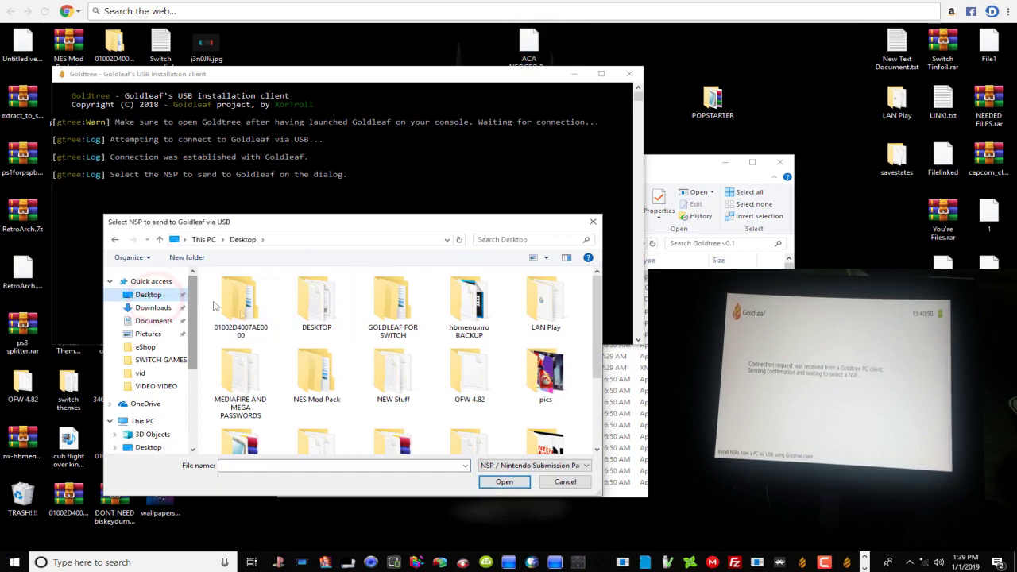
pyautogui.scroll(-2, 330, 349)
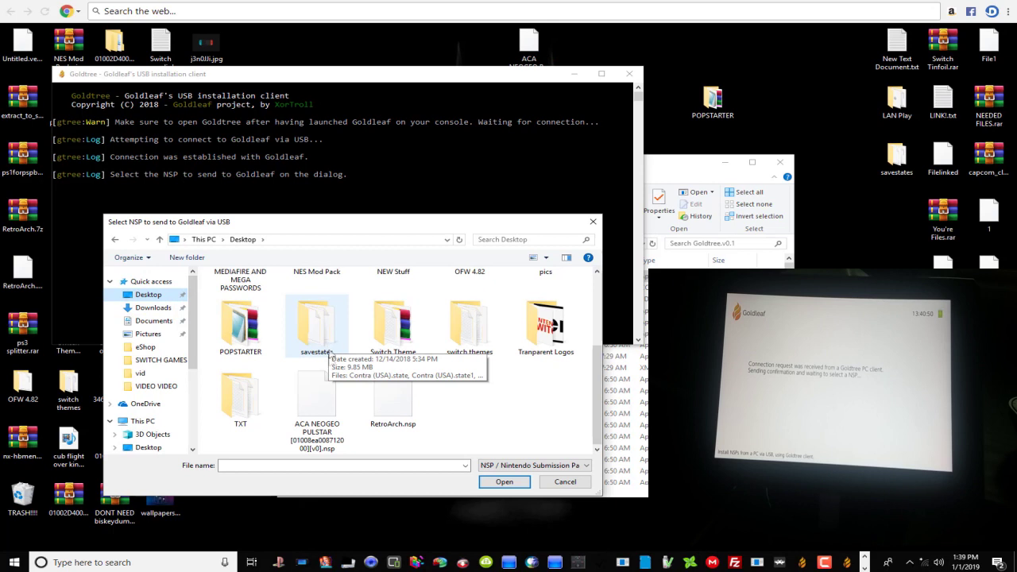
pyautogui.click(314, 408)
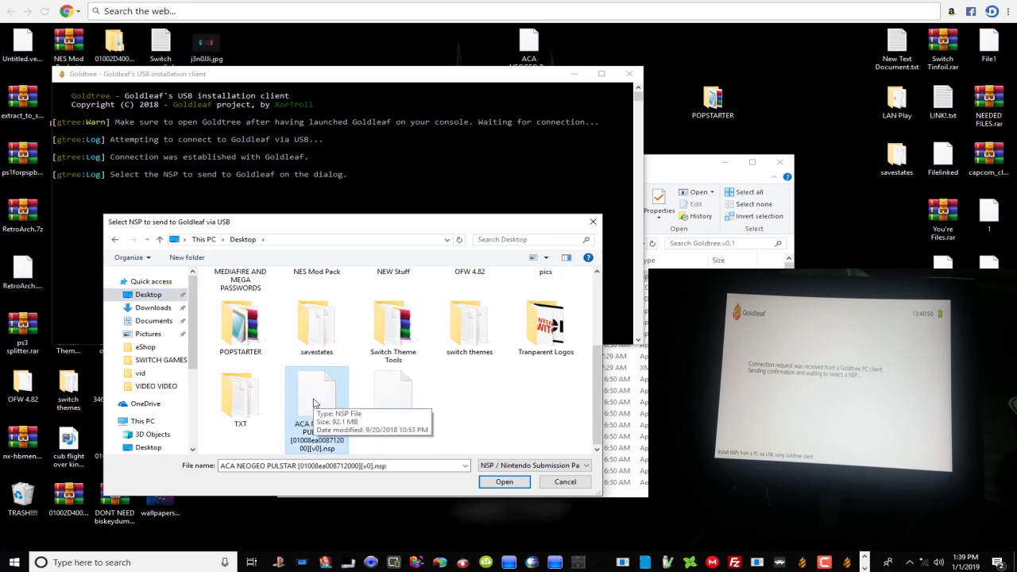
pyautogui.click(495, 482)
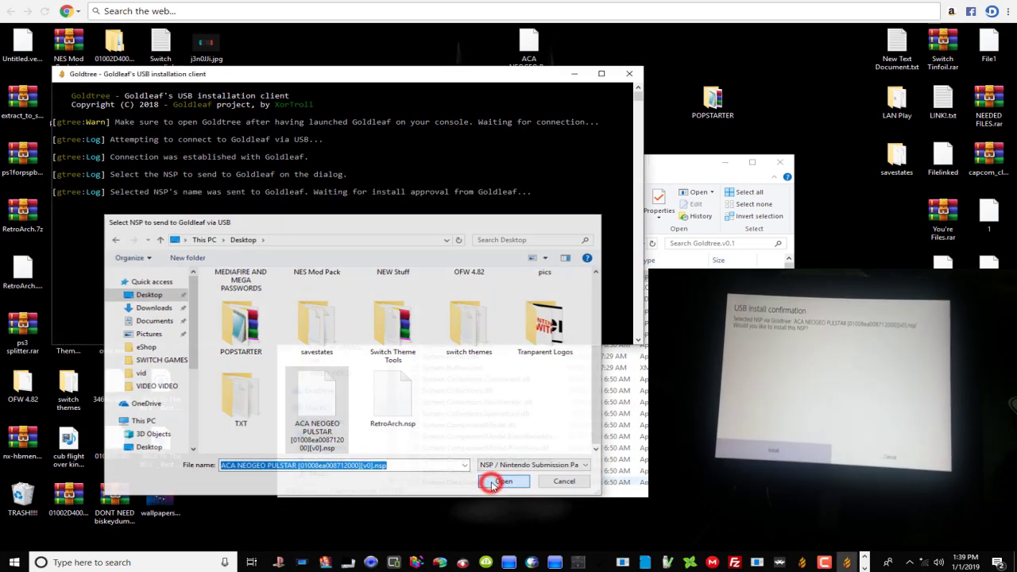